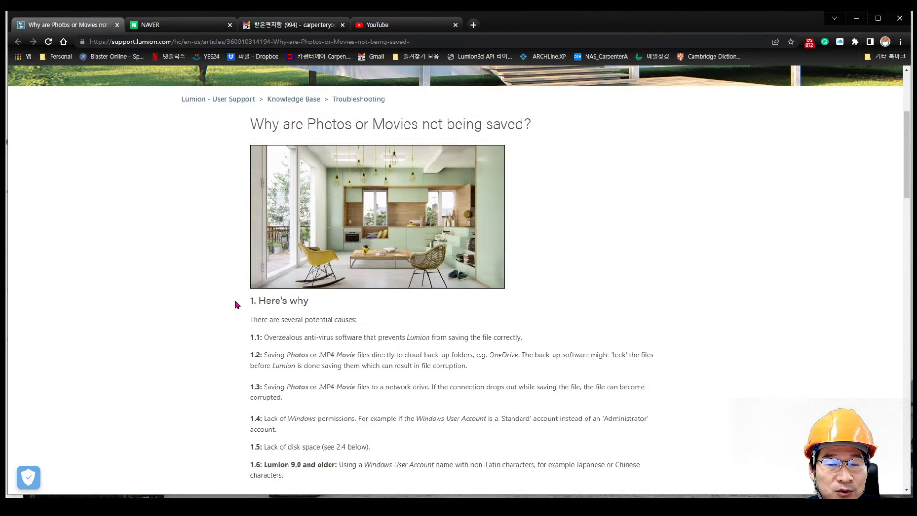
- Review the causes for unsaved photos and movies in the Lumion support article, including anti-virus software and saving to cloud back-up folders
scroll(238, 308, "up", 4)
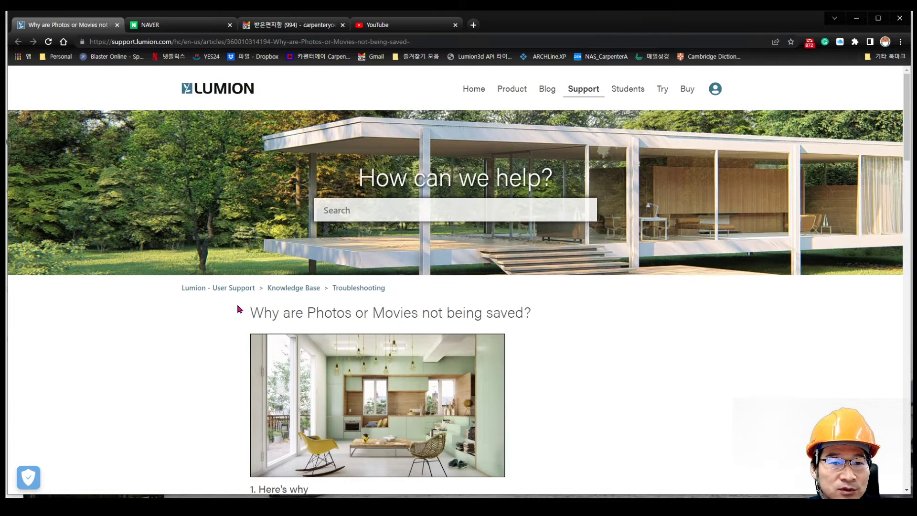
scroll(239, 308, "down", 2)
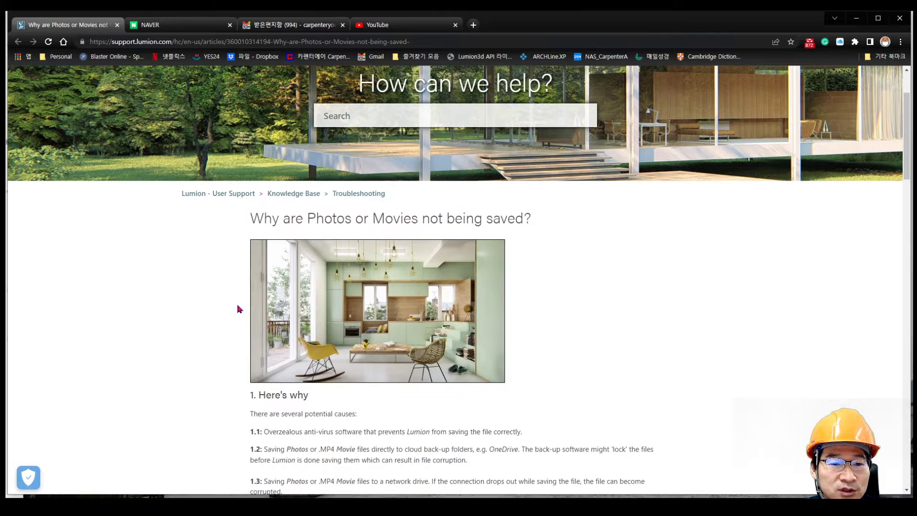
scroll(238, 309, "down", 3)
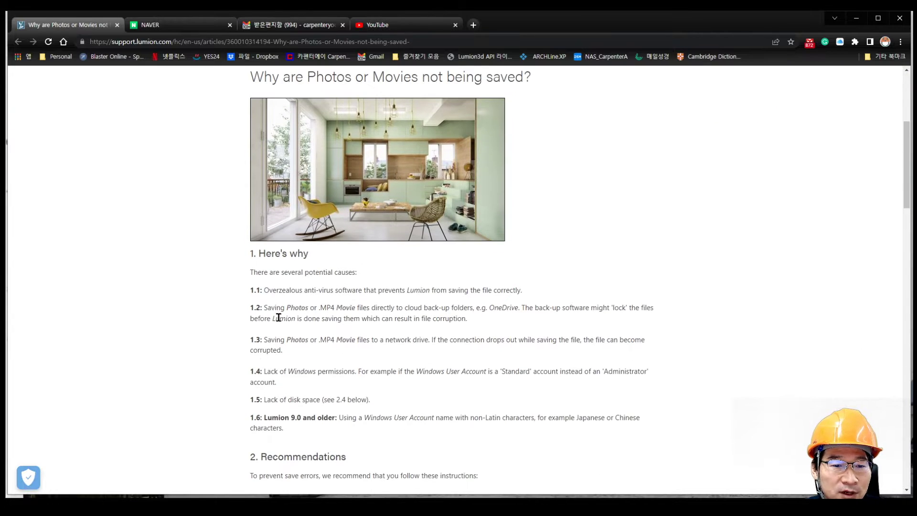
scroll(278, 318, "down", 1)
left_click_drag(240, 242, 363, 394)
left_click(361, 392)
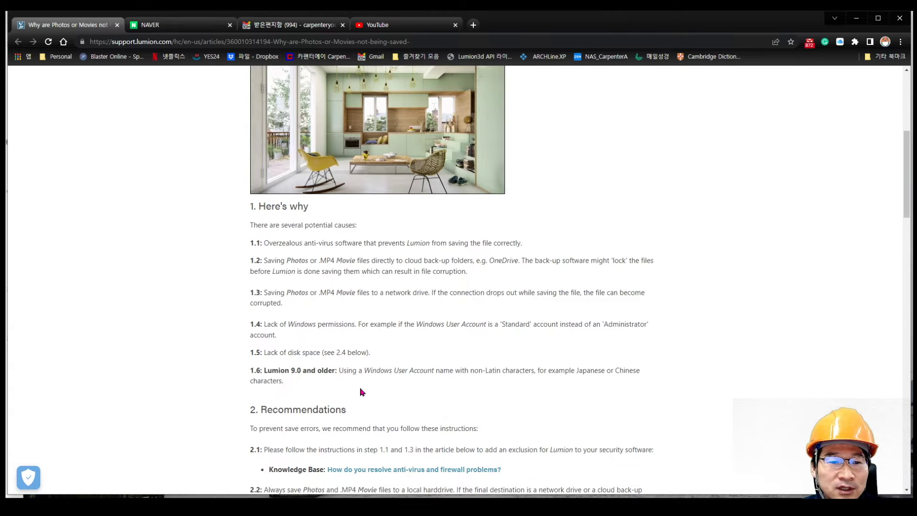
left_click_drag(267, 261, 478, 273)
left_click(489, 279)
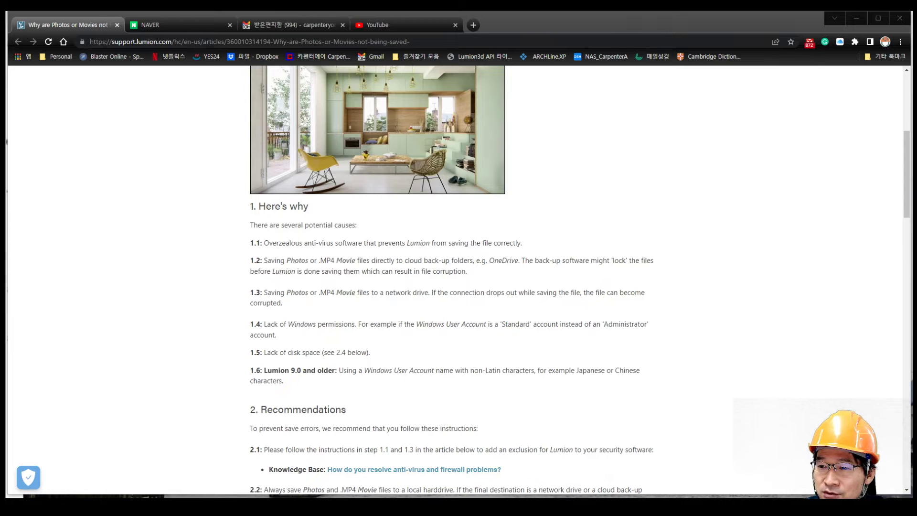
- Check the Dropbox folder location in the Dropbox sync preferences, then return to the Lumion support article
left_click_drag(590, 126, 627, 141)
left_click(641, 173)
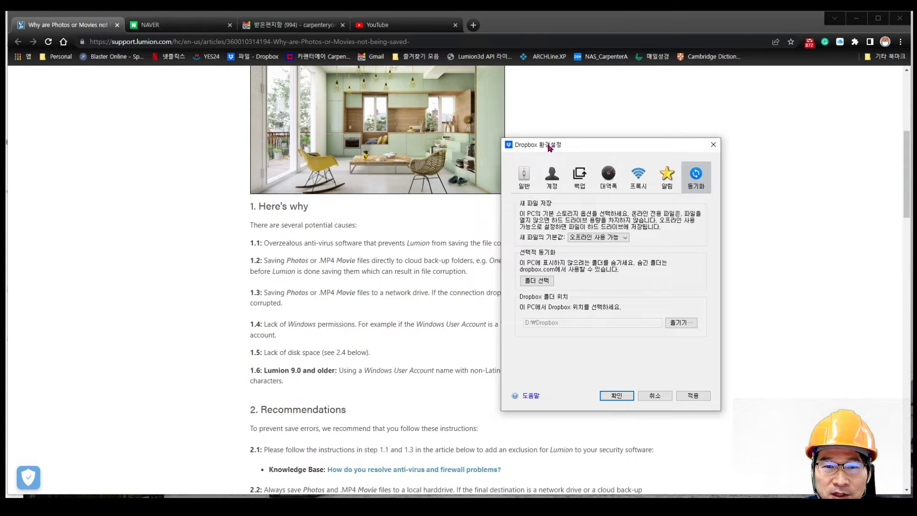
left_click_drag(545, 147, 525, 147)
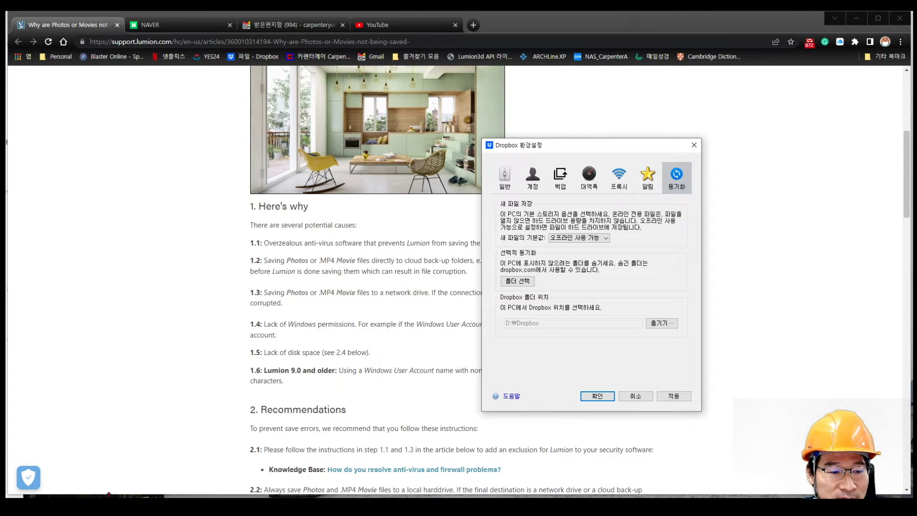
left_click(181, 269)
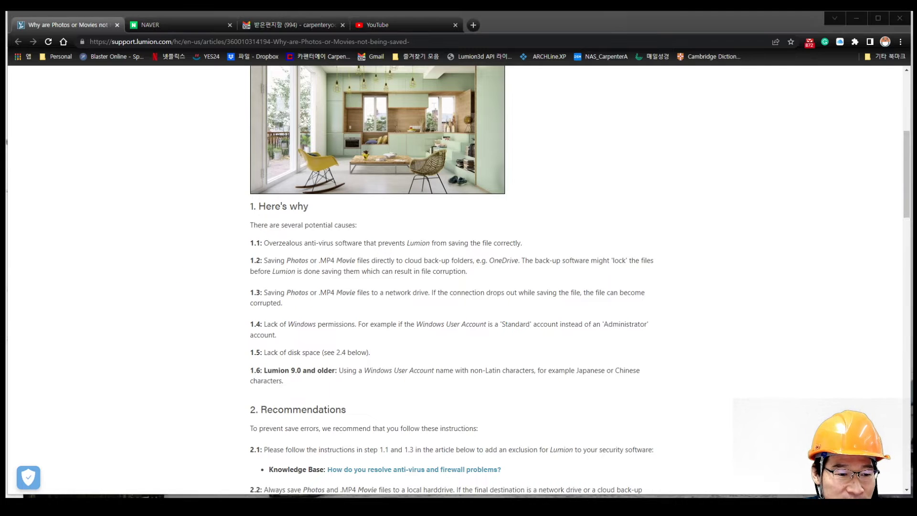
- Browse the Documents folder in File Explorer, looking into the ARCHlineXP Draw and Lumion 12.0 subfolders
left_click(123, 506)
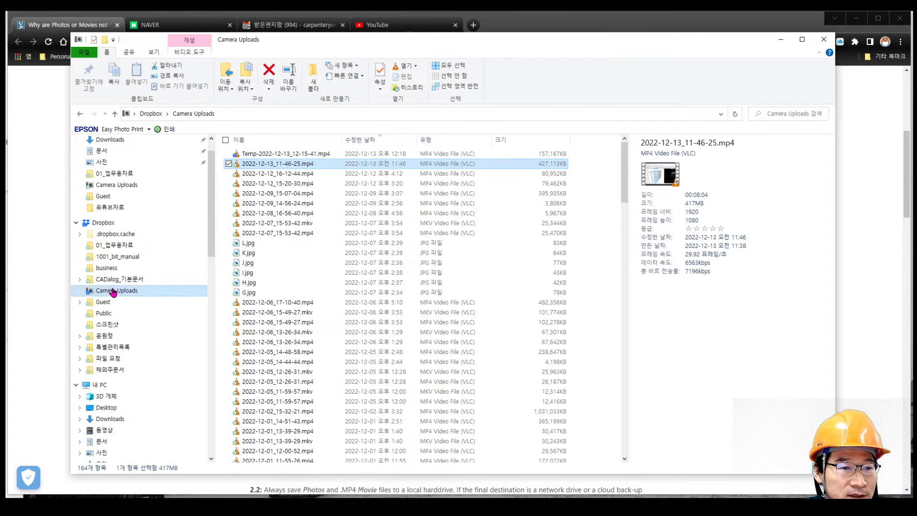
scroll(120, 287, "up", 3)
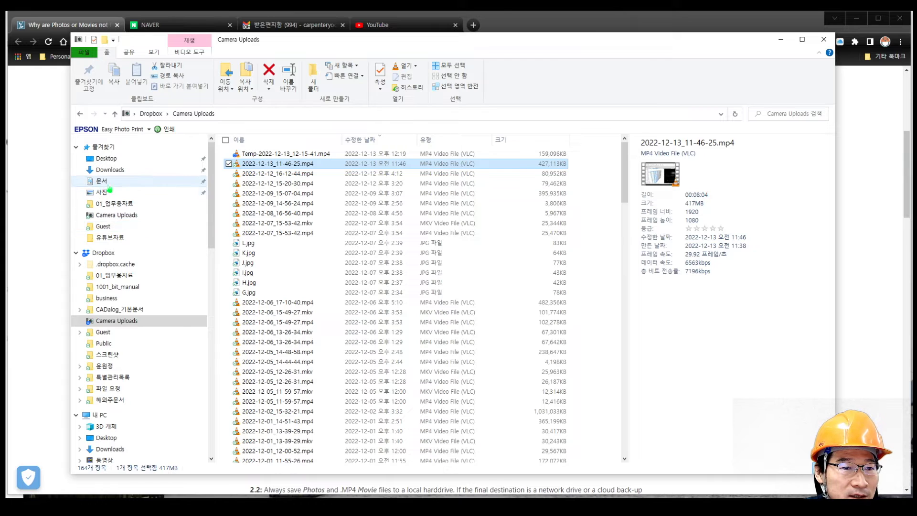
left_click(102, 181)
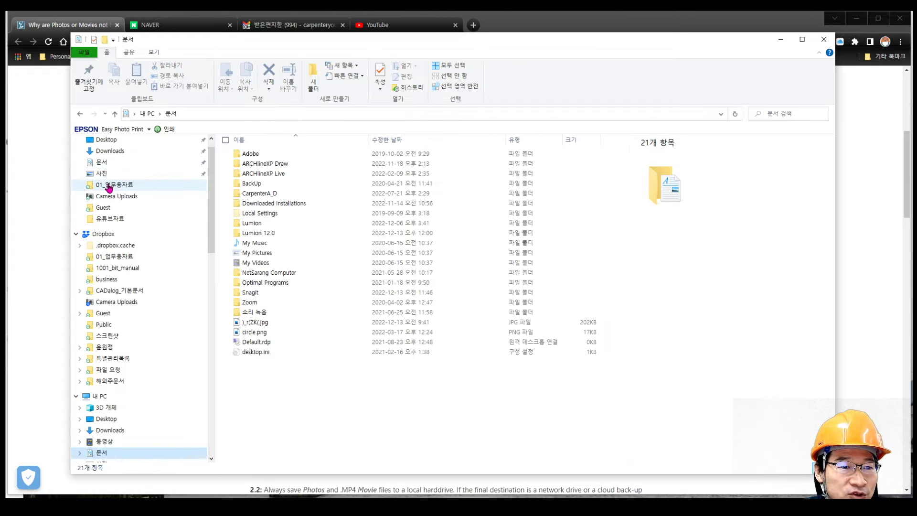
double_click(267, 163)
left_click(175, 114)
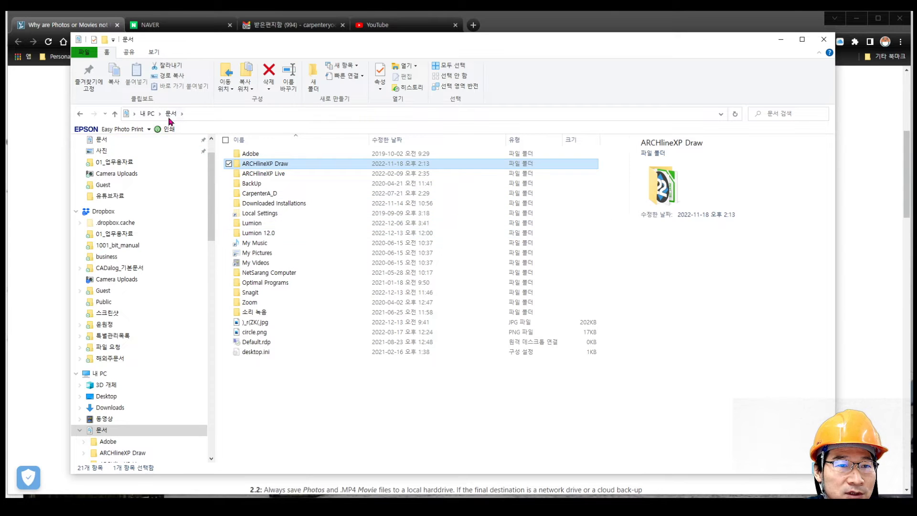
double_click(269, 234)
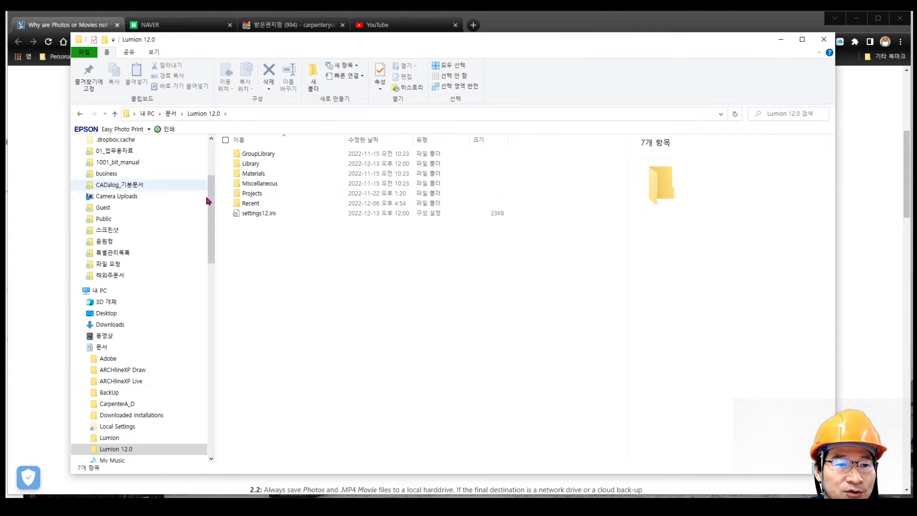
left_click(171, 113)
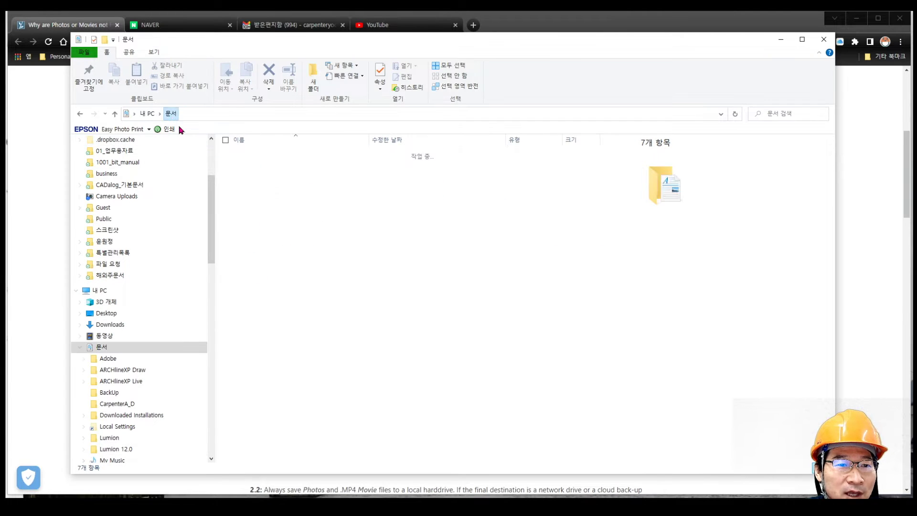
left_click(286, 384)
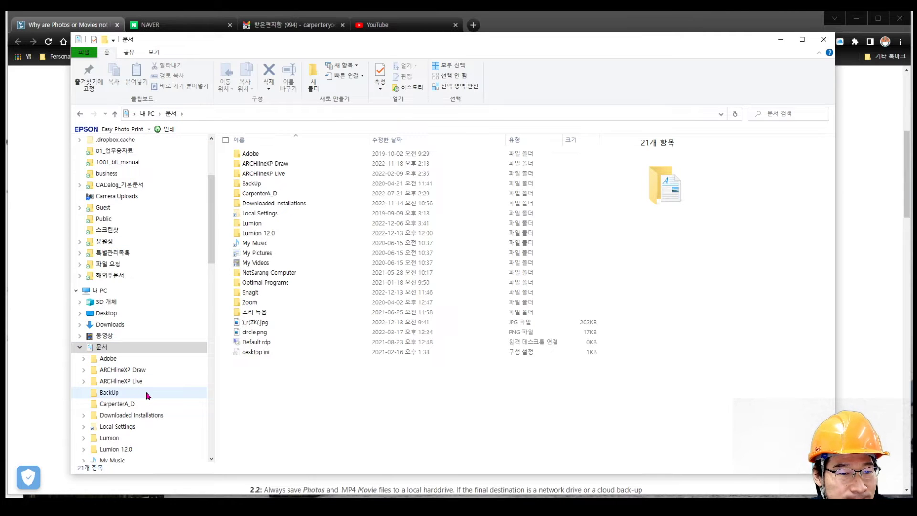
- Open the user folder under 사용자 on the local C: drive in File Explorer to view the user profile path
scroll(147, 395, "down", 2)
scroll(147, 395, "down", 3)
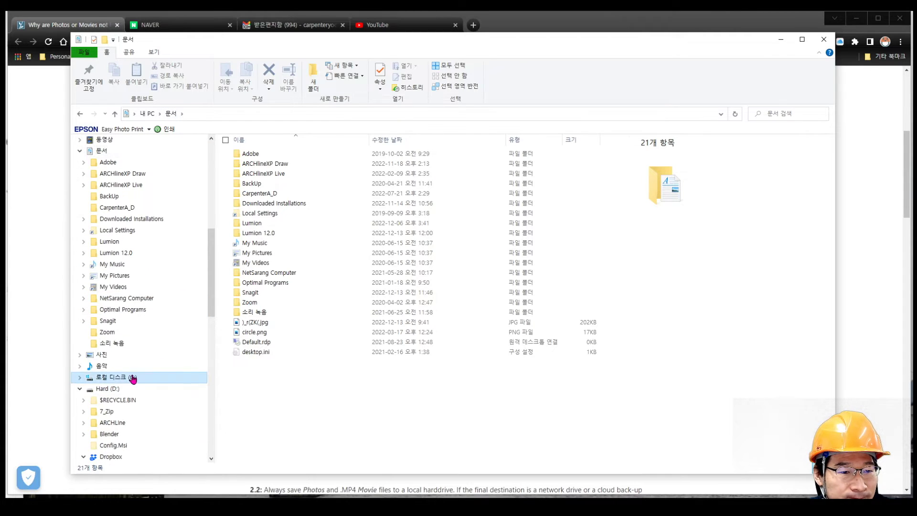
left_click(131, 377)
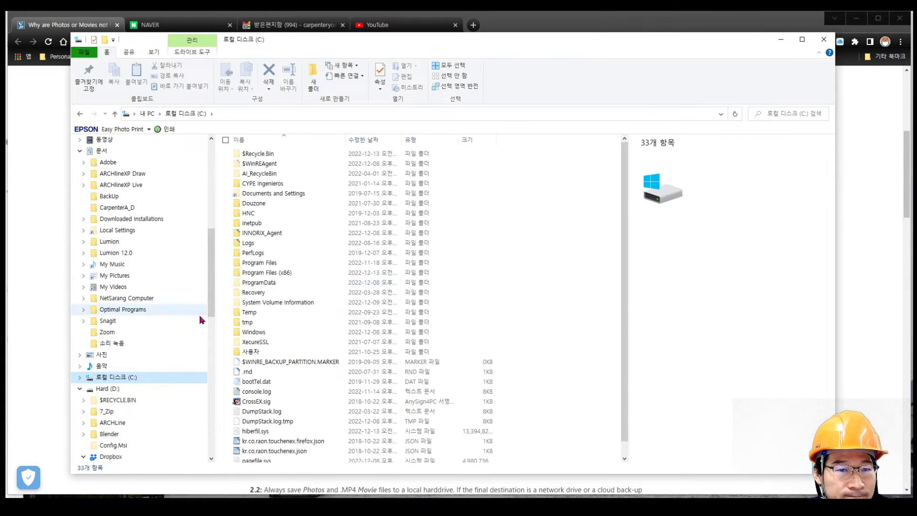
double_click(255, 354)
double_click(248, 213)
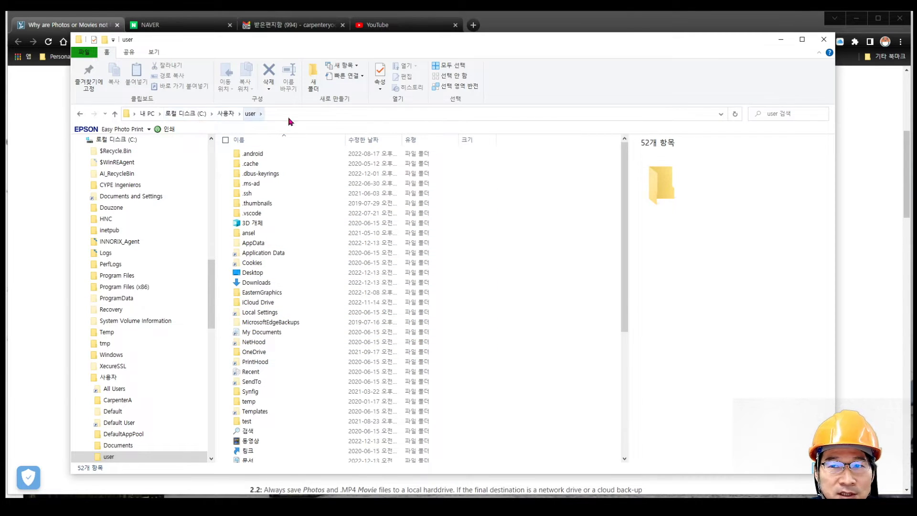
- Bring the Dropbox preferences back into view and minimize the File Explorer and browser windows
left_click(781, 39)
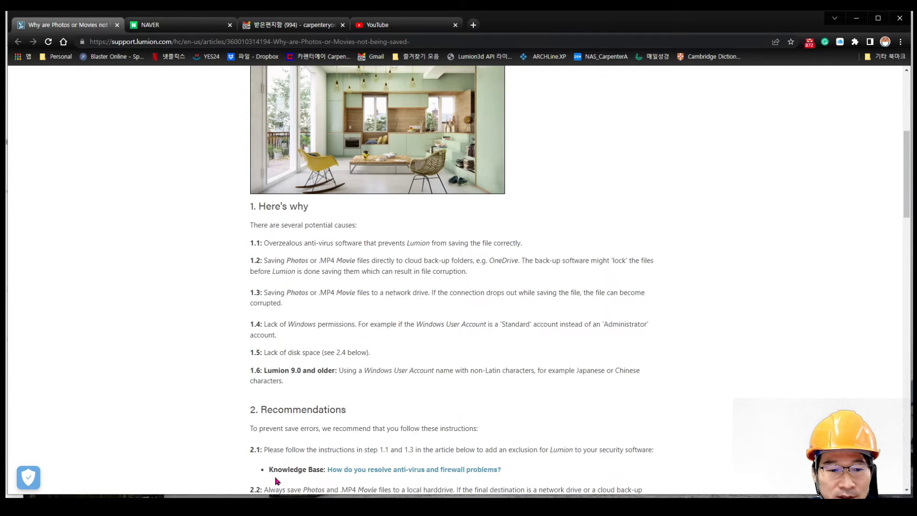
left_click(248, 505)
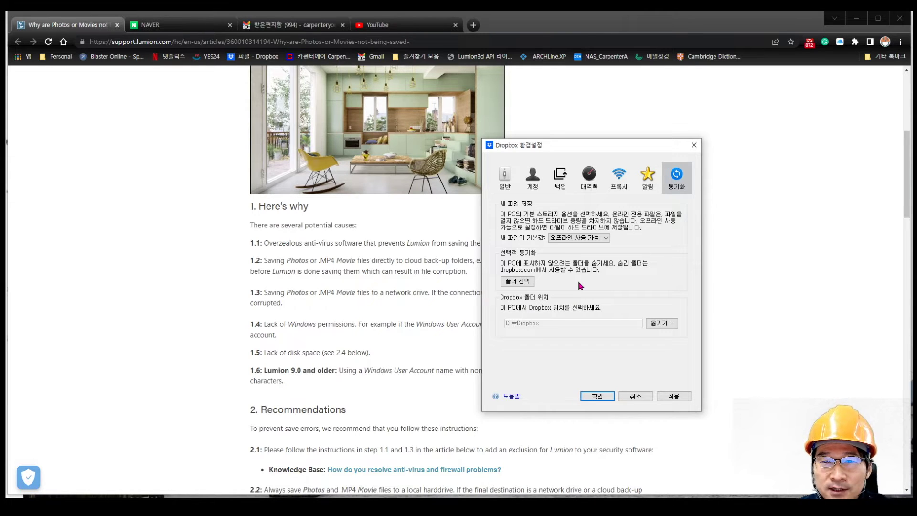
left_click(856, 18)
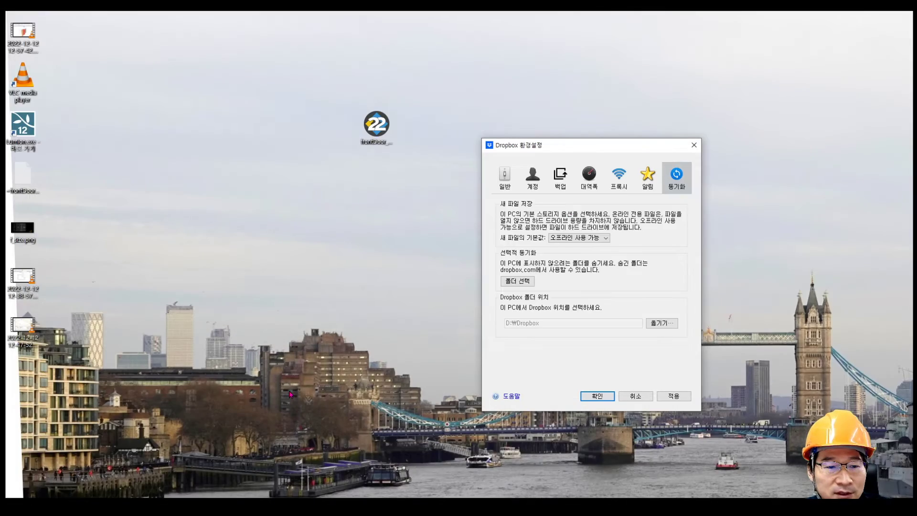
- Switch to Lumion Pro 12.5 and load the Pool View photo
left_click(353, 507)
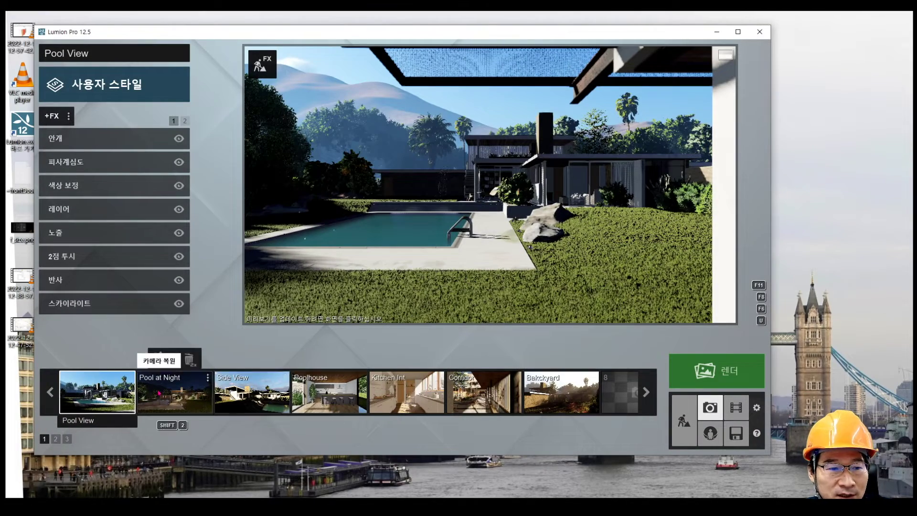
left_click(80, 403)
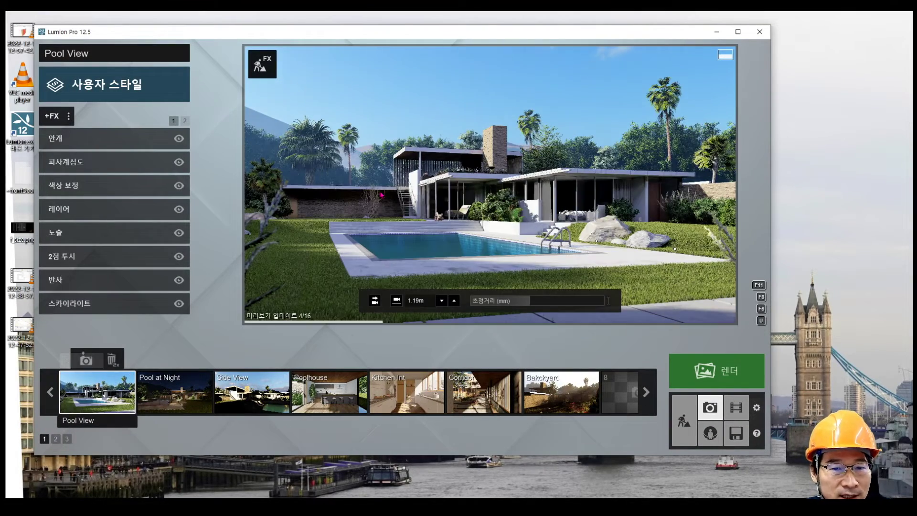
- Try rendering the Pool View photo at desktop size 1920x1080, choose the Documents folder as save location, and cancel back to photo mode
left_click(702, 372)
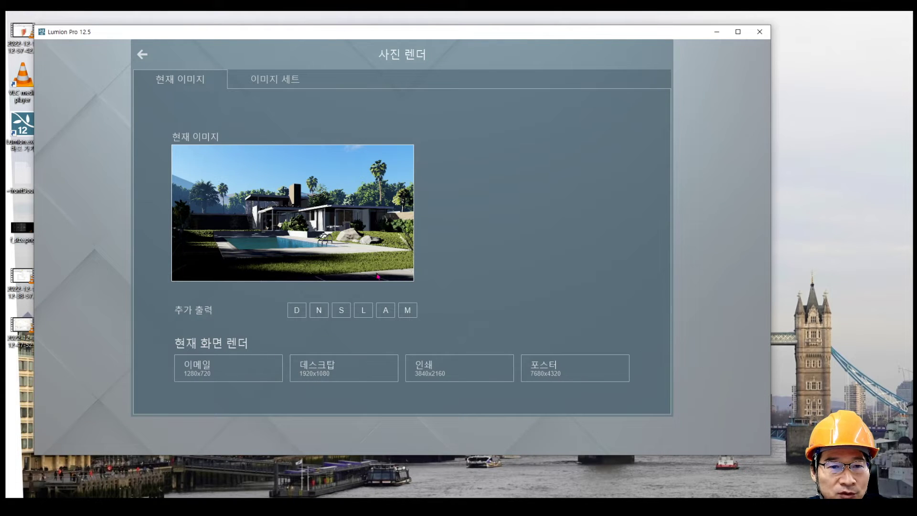
left_click(341, 371)
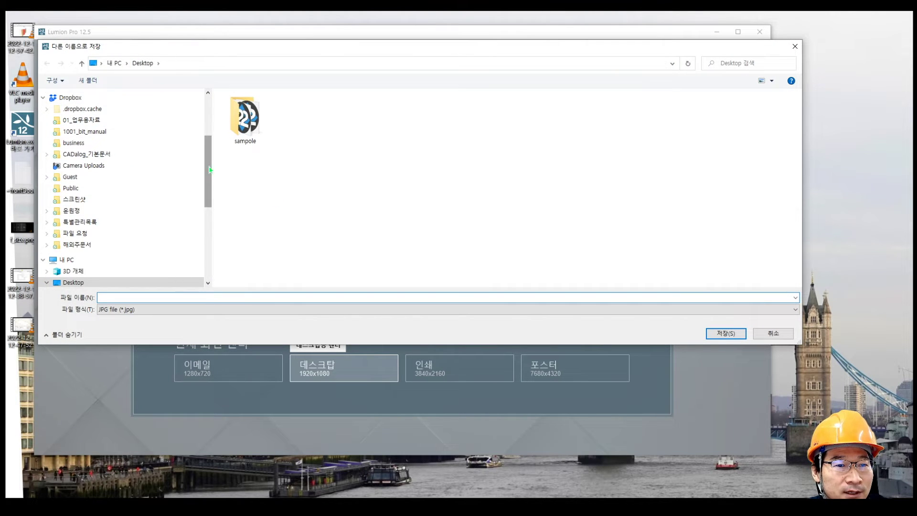
left_click_drag(207, 174, 207, 209)
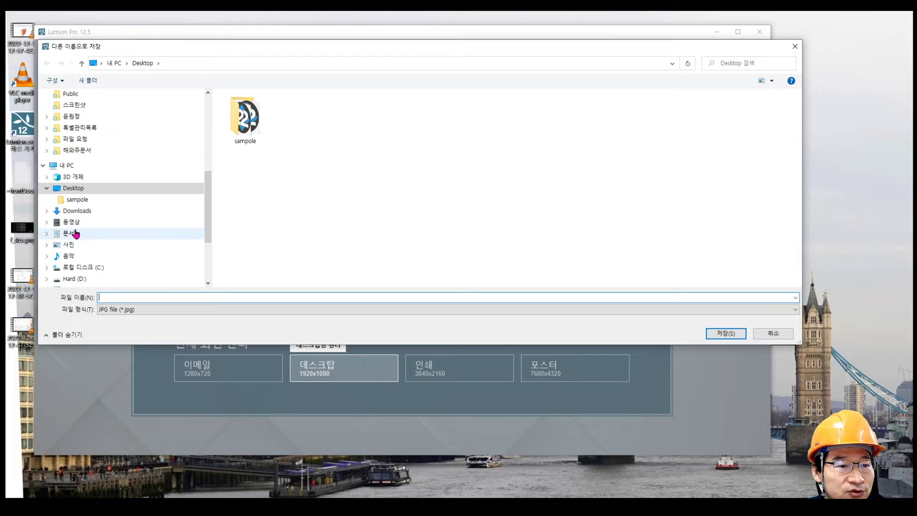
left_click(68, 233)
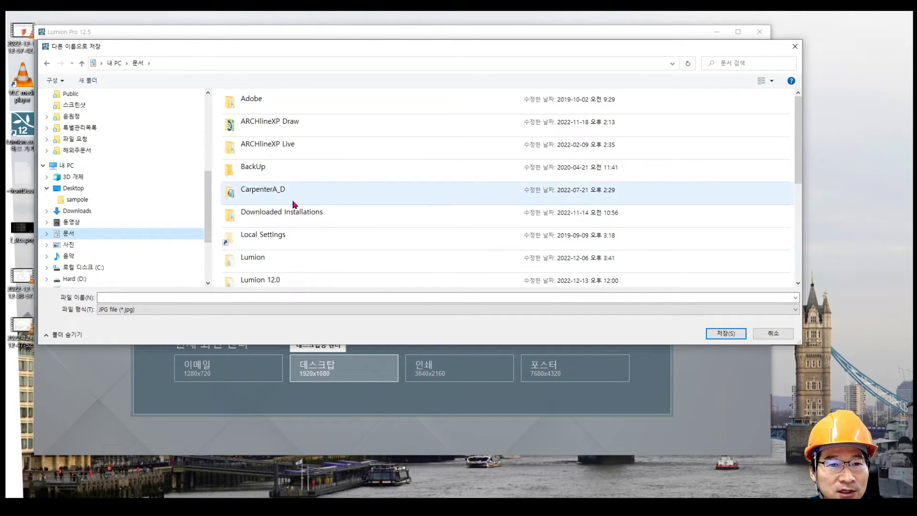
left_click(127, 297)
left_click(766, 336)
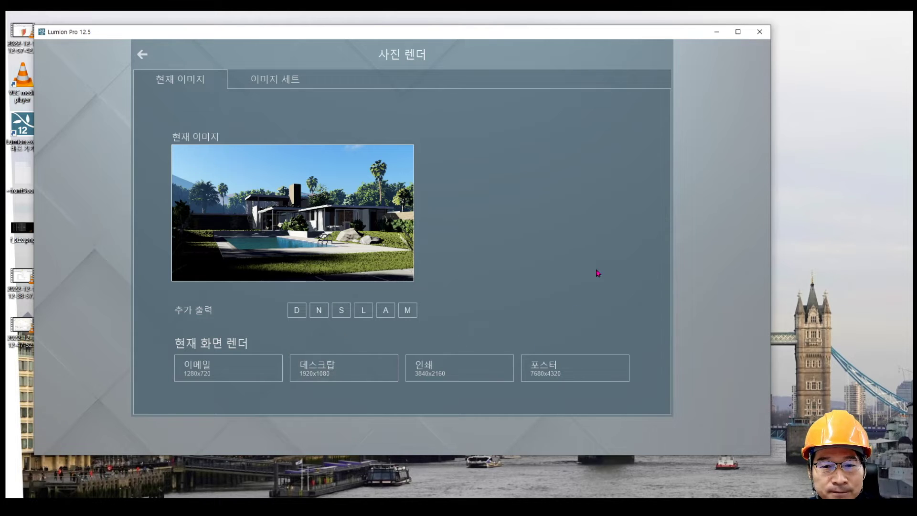
left_click(142, 54)
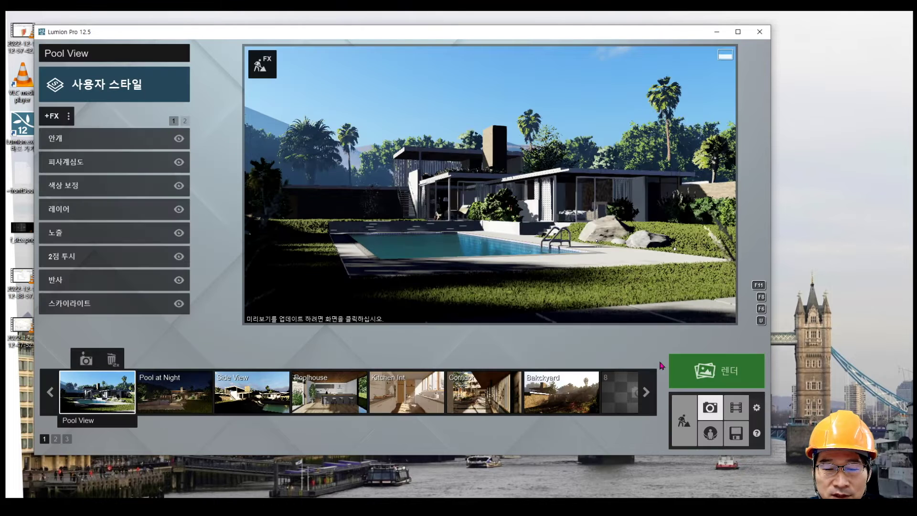
- Change to movie mode and preview the 01 - Clip Intro clip, pausing playback at about 2 seconds
left_click(736, 407)
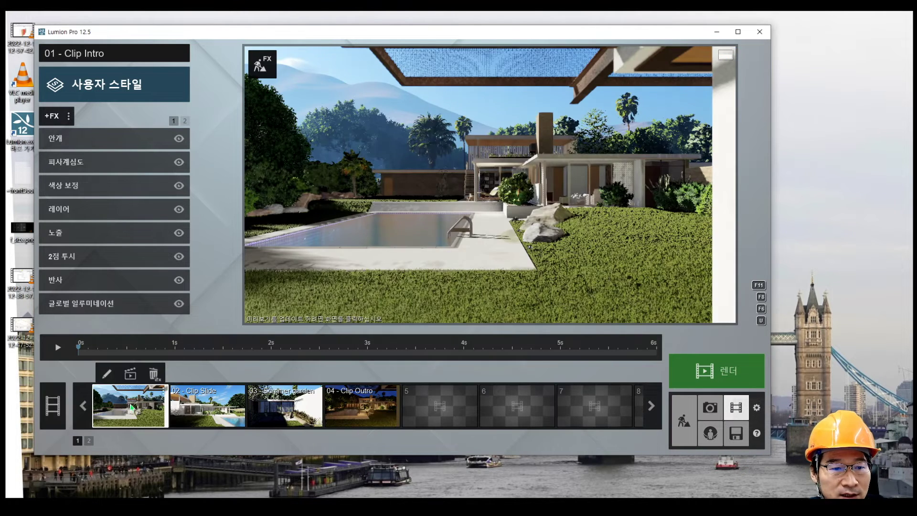
left_click(56, 347)
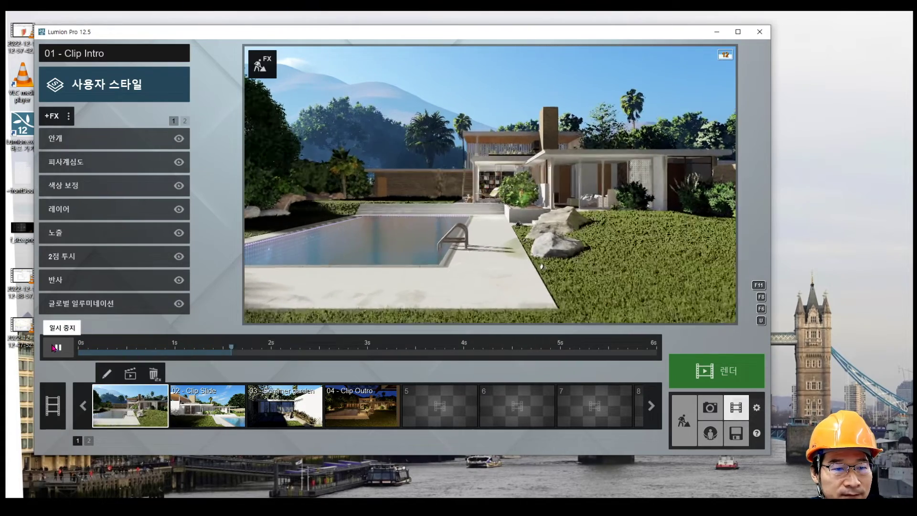
left_click(56, 348)
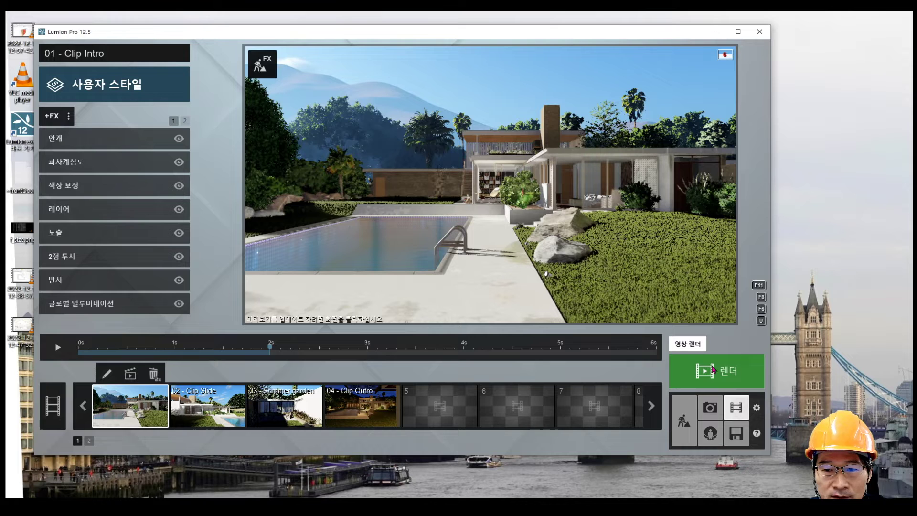
- Start rendering the entire movie at HD 1280x720 to the Desktop as MP4 file fggg, and pause and cancel it partway through
left_click(713, 369)
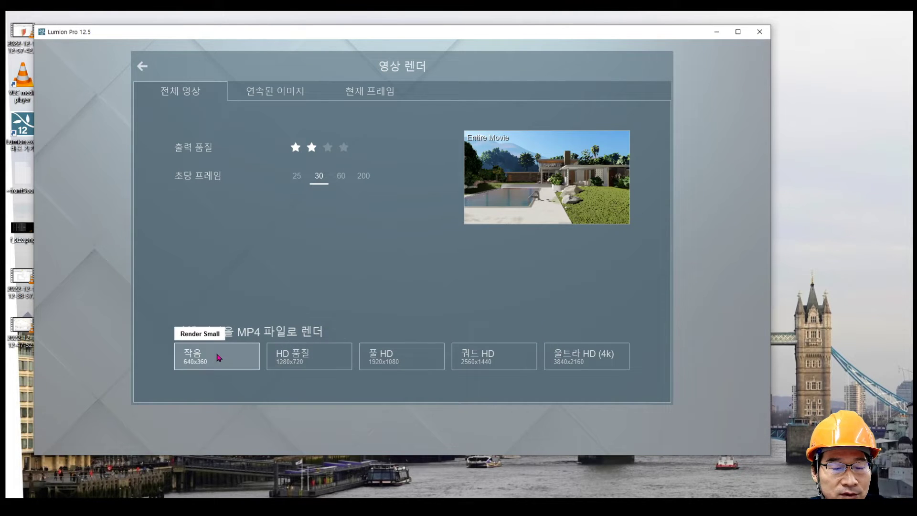
left_click(306, 354)
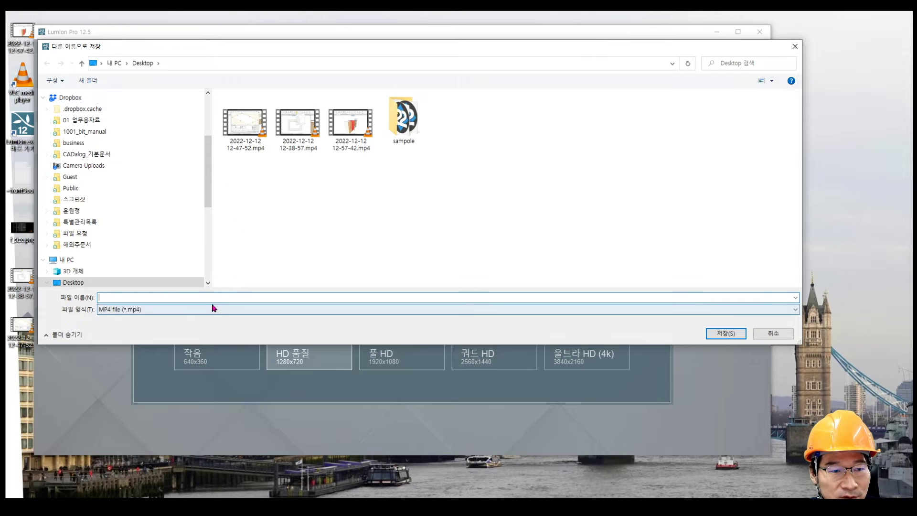
type("fggg")
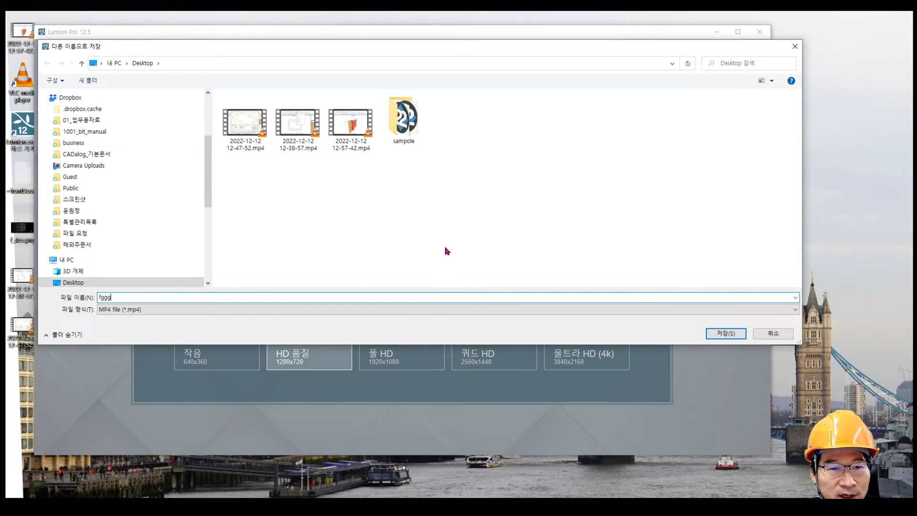
left_click(724, 334)
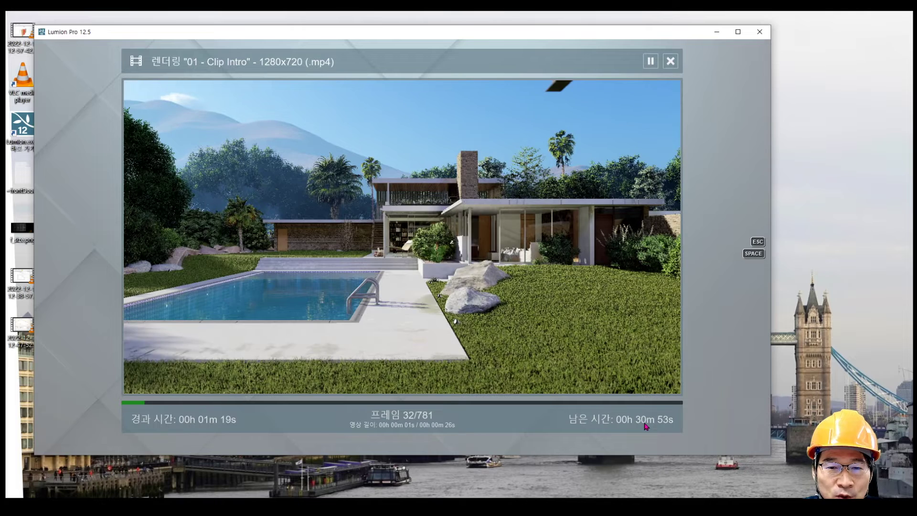
left_click(653, 62)
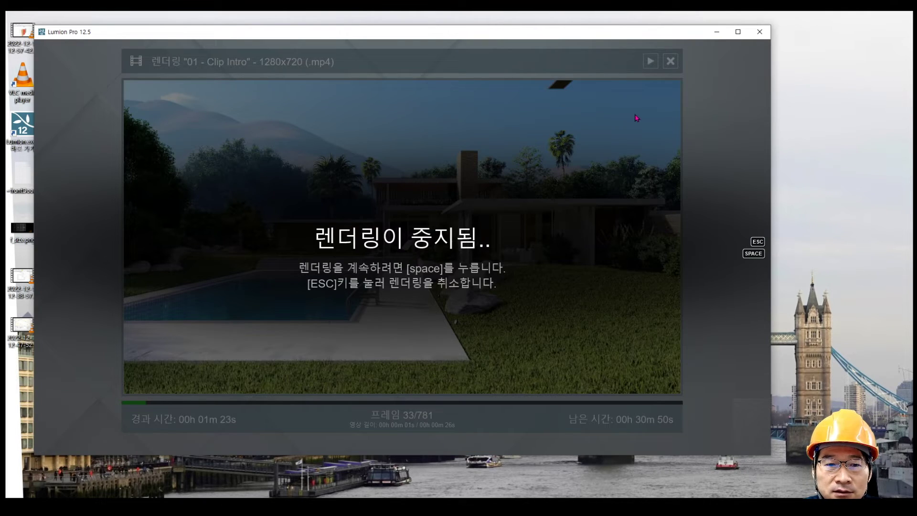
key("Escape")
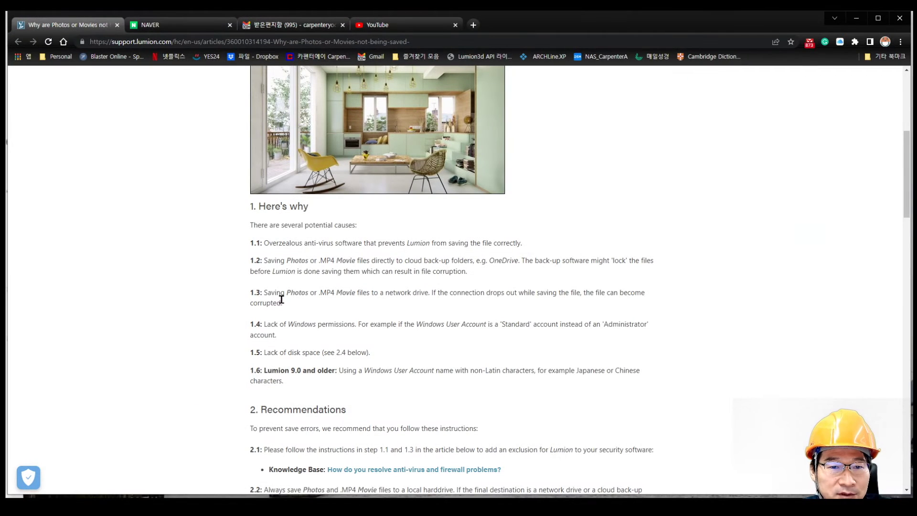
- Switch to the Lumion support article in the browser and highlight the file corruption wording in cause 1.2
left_click_drag(332, 271, 459, 272)
left_click(432, 271)
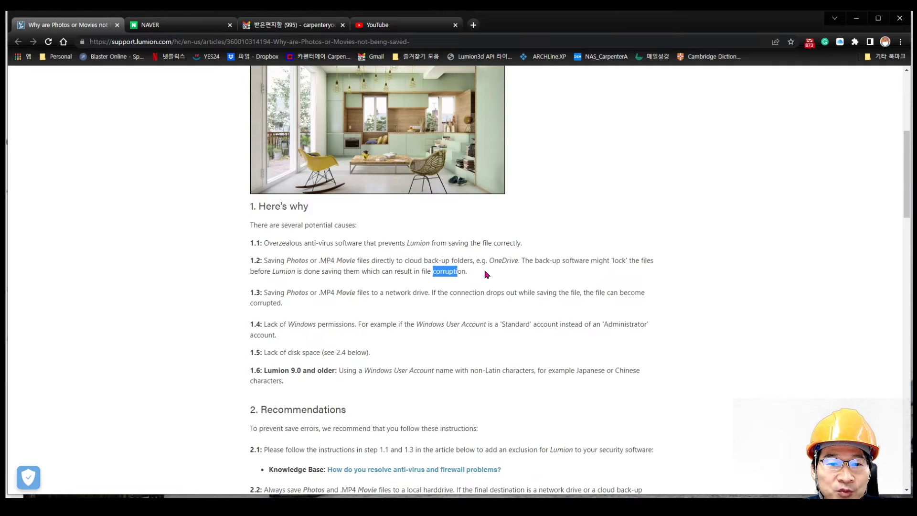
left_click(485, 273)
left_click_drag(397, 272, 456, 271)
left_click(479, 274)
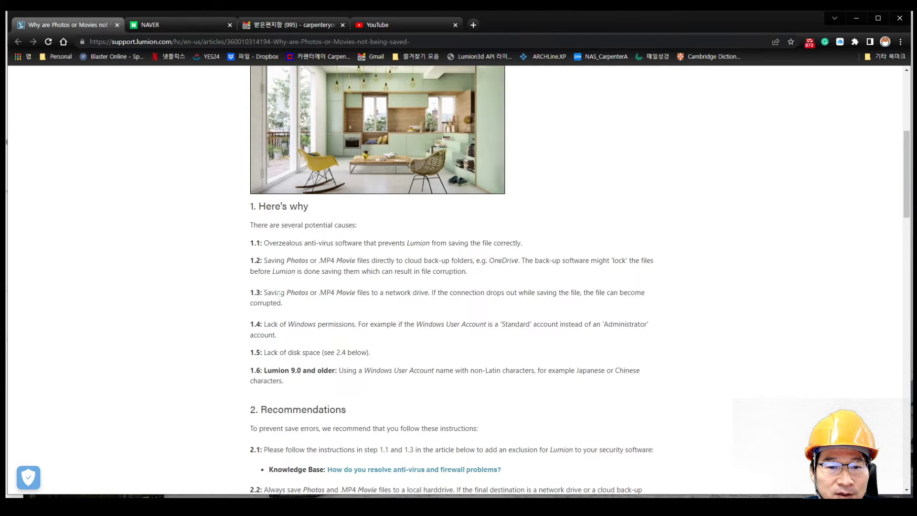
- Highlight the network drive and file corruption wording in cause 1.3, and minimize the browser
left_click_drag(280, 294, 401, 293)
left_click(409, 310)
left_click_drag(271, 293, 371, 293)
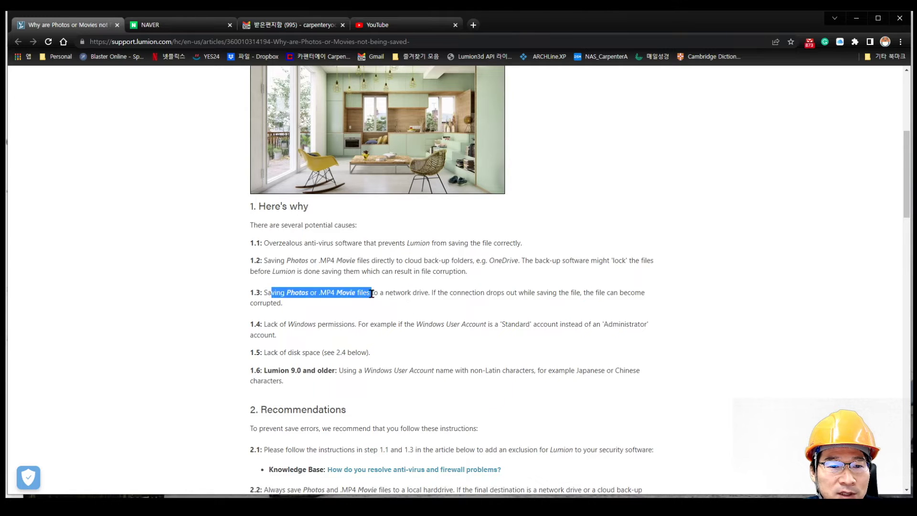
left_click(420, 308)
left_click_drag(427, 293, 363, 293)
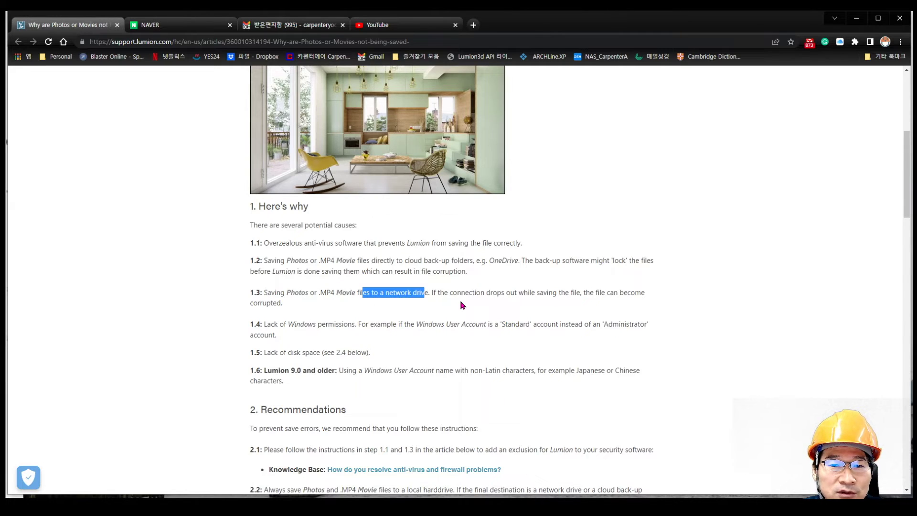
left_click(463, 304)
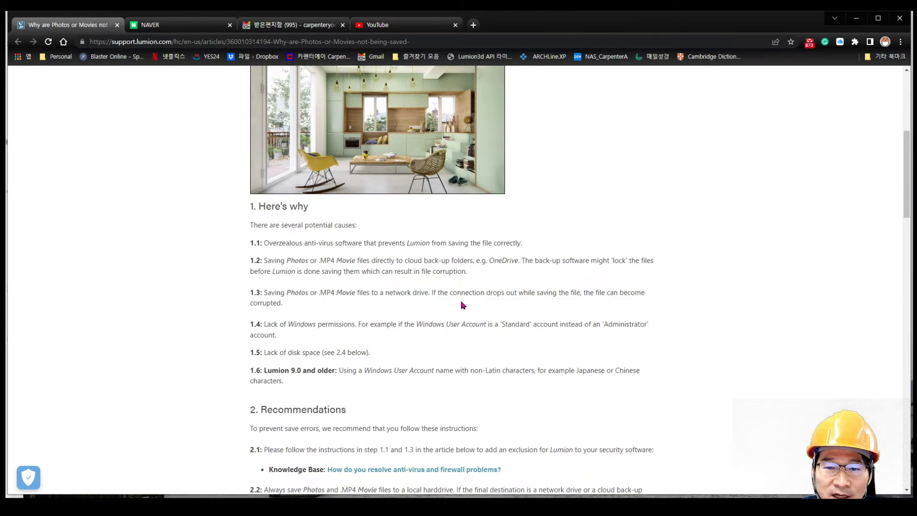
left_click_drag(584, 293, 622, 292)
left_click(649, 297)
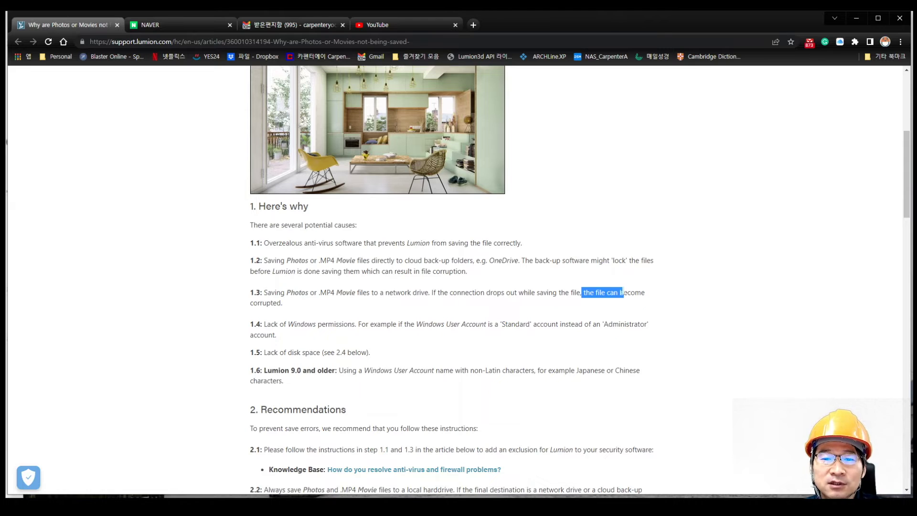
left_click(857, 18)
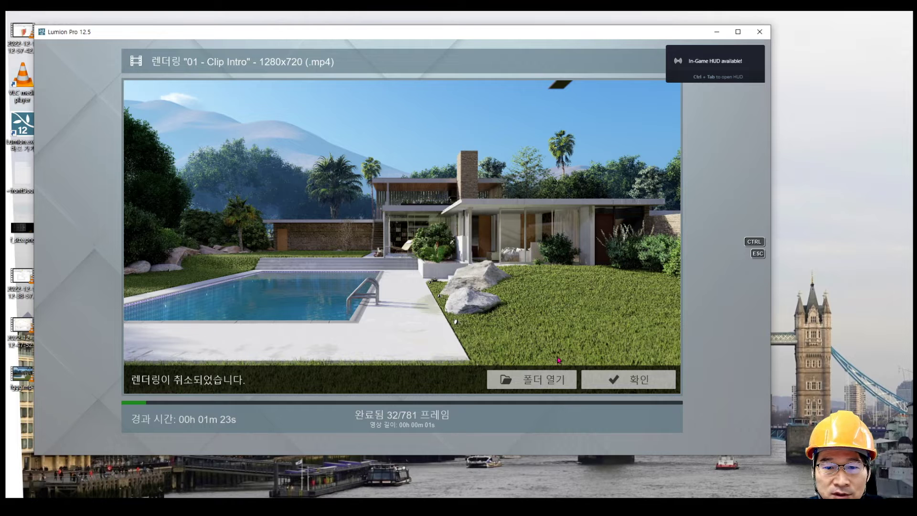
- Dismiss the cancelled movie render and load the Poolhouse photo in photo mode
left_click(592, 379)
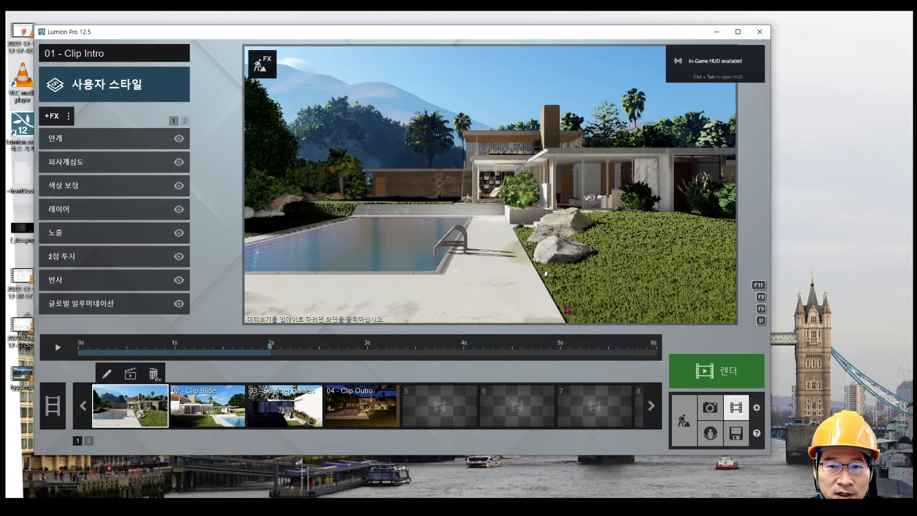
left_click(709, 407)
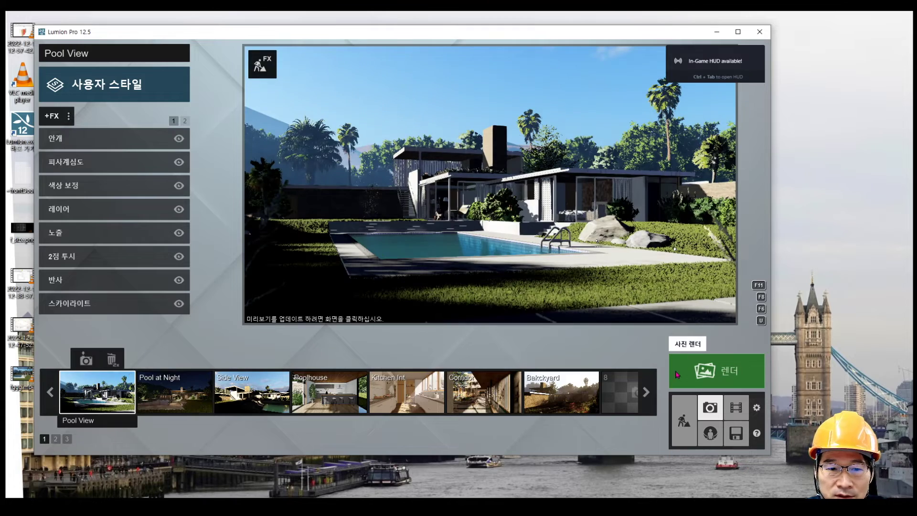
left_click(335, 373)
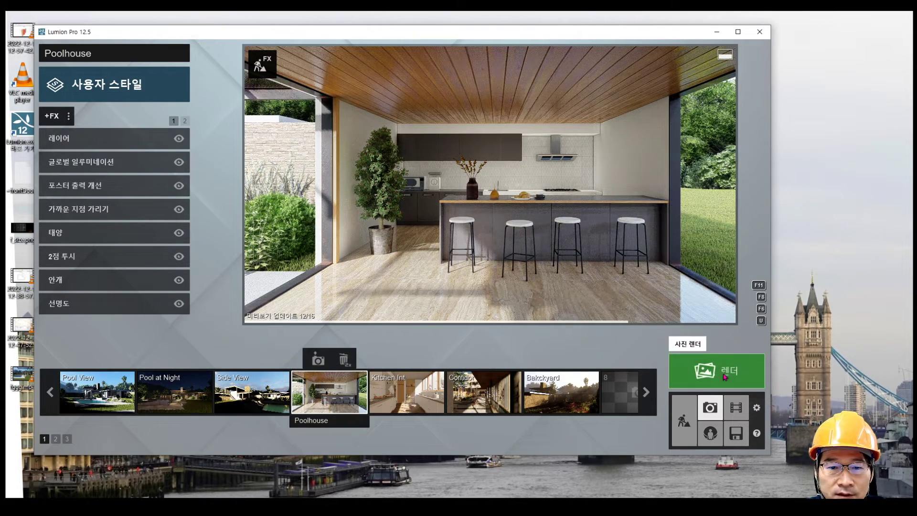
- Render the Poolhouse photo at desktop size 1920x1080, saving it as JPG file yrdy in the teamwork folder of the CarpenterA (Z:) drive
left_click(725, 376)
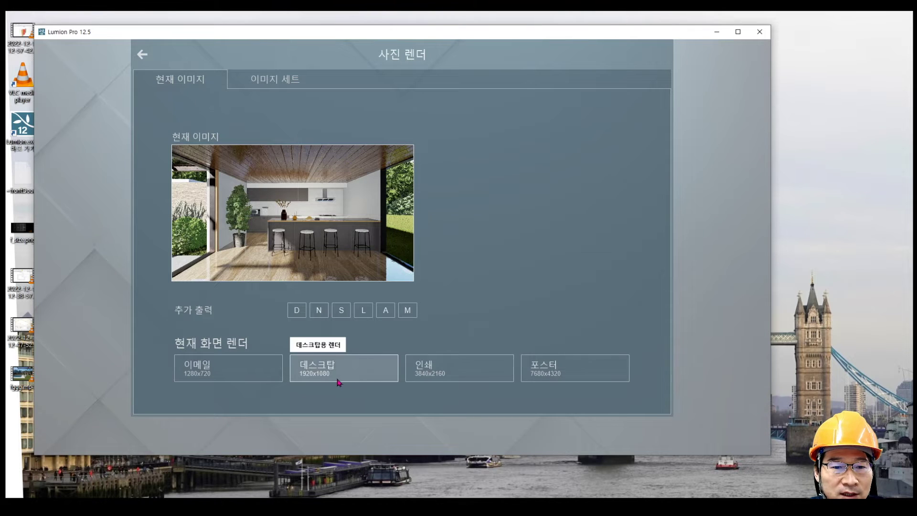
left_click(325, 369)
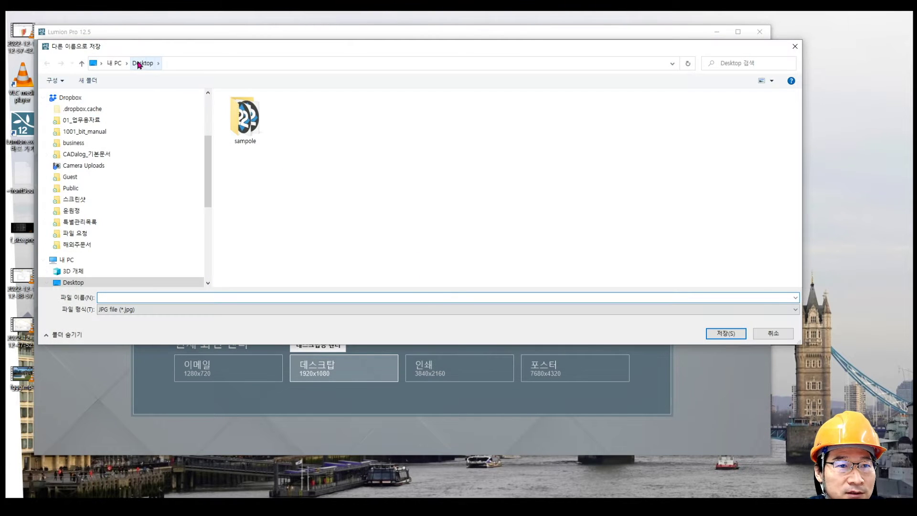
left_click_drag(147, 45, 194, 48)
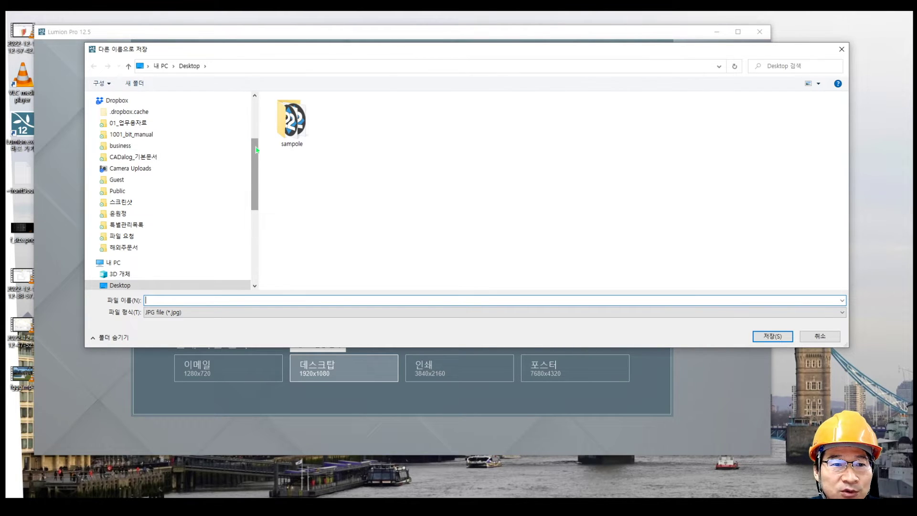
left_click_drag(257, 150, 253, 223)
left_click(134, 200)
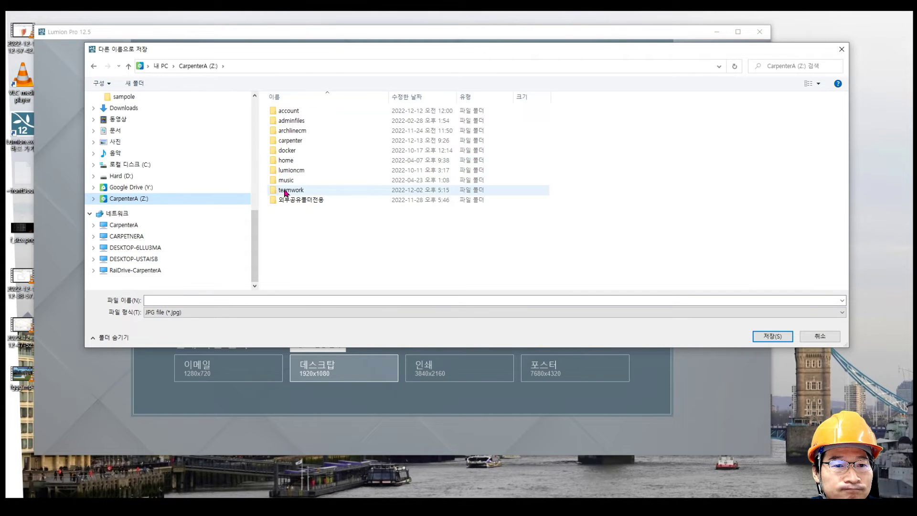
double_click(286, 190)
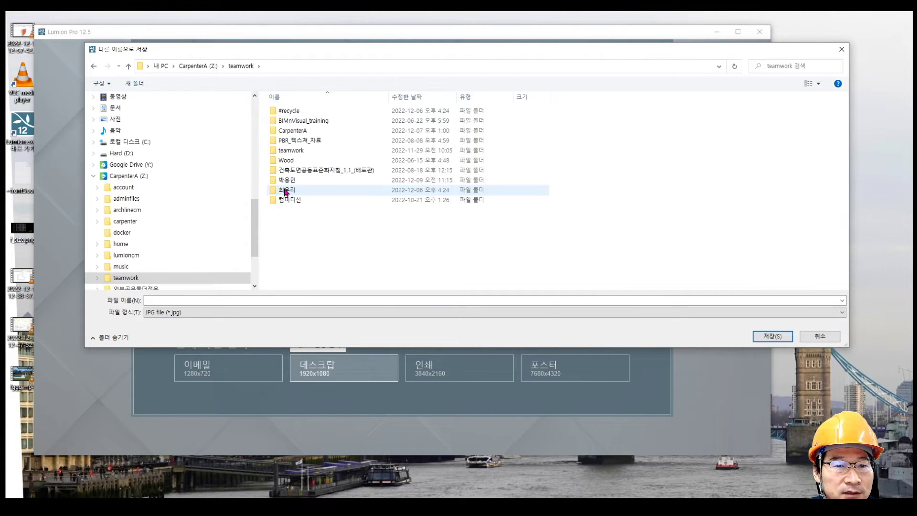
left_click(216, 300)
type("yrdy")
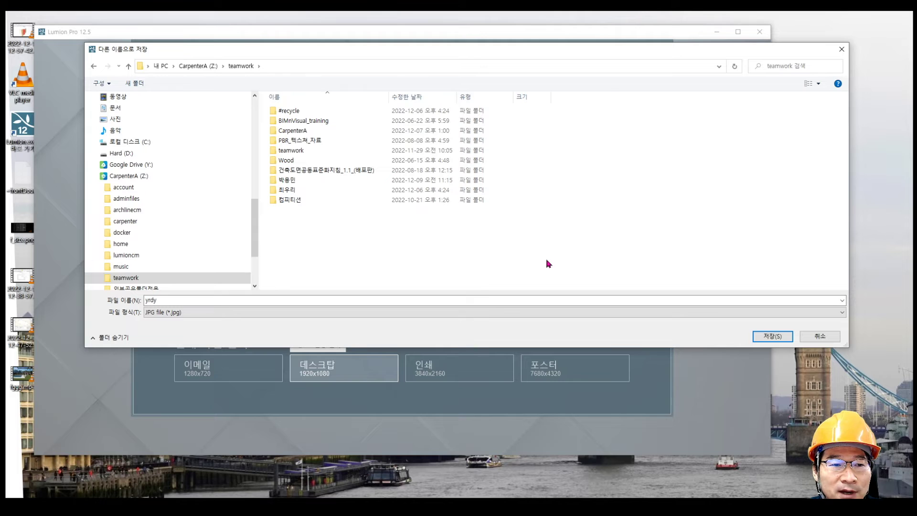
left_click(766, 335)
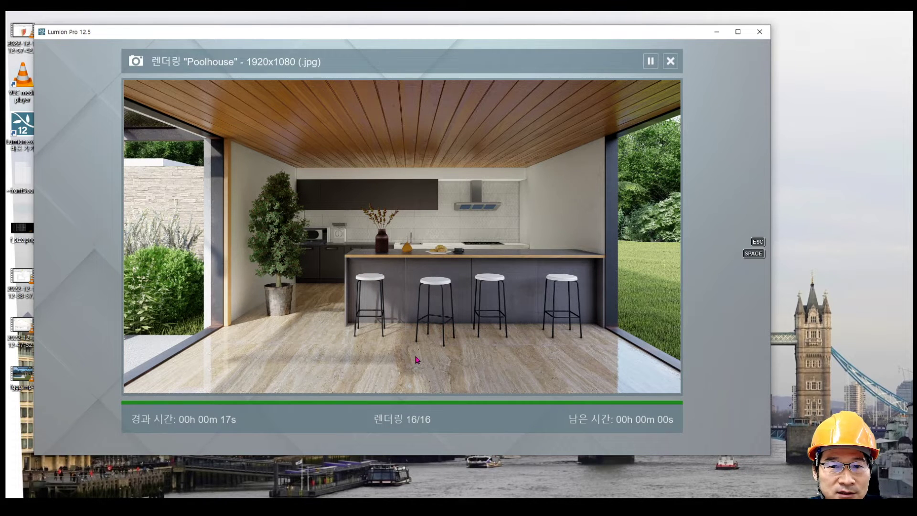
left_click(631, 384)
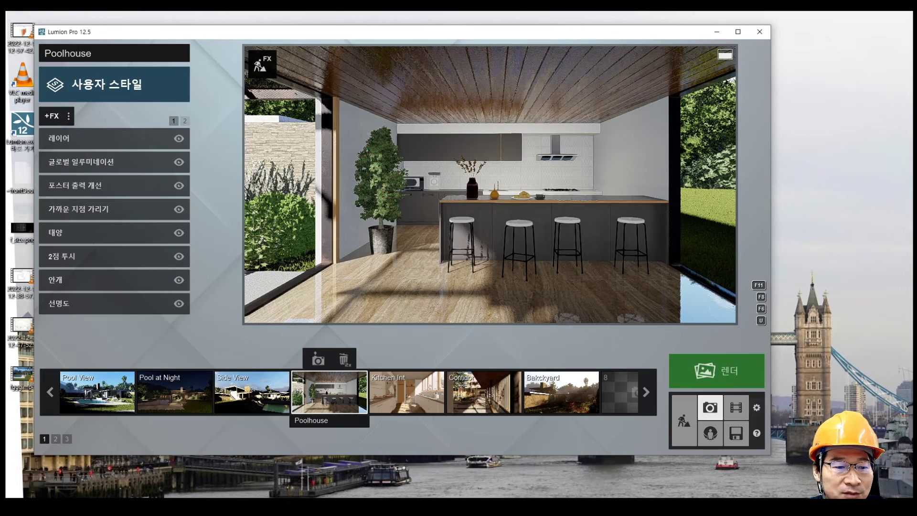
- Switch to File Explorer, view yrdy.jpg from the teamwork folder on the Z: drive, close the image and minimize the window
left_click(157, 507)
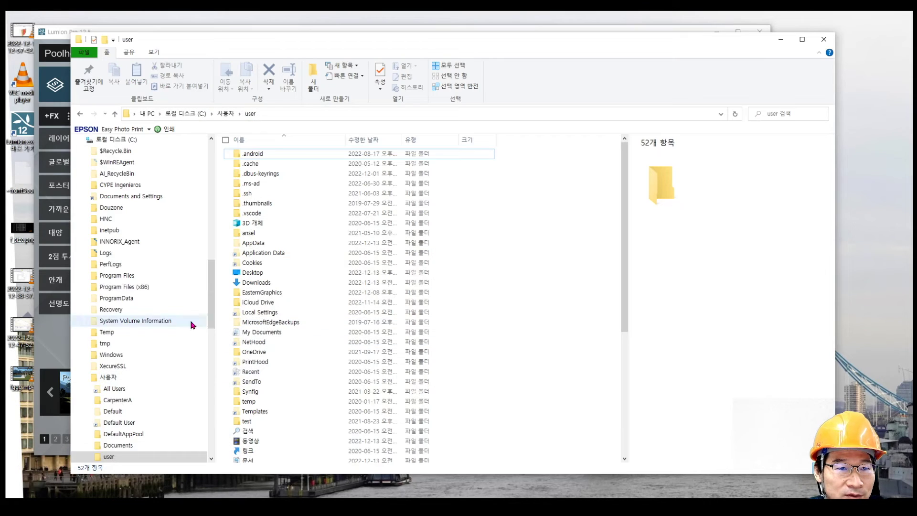
scroll(109, 362, "down", 10)
scroll(108, 364, "down", 5)
left_click(115, 378)
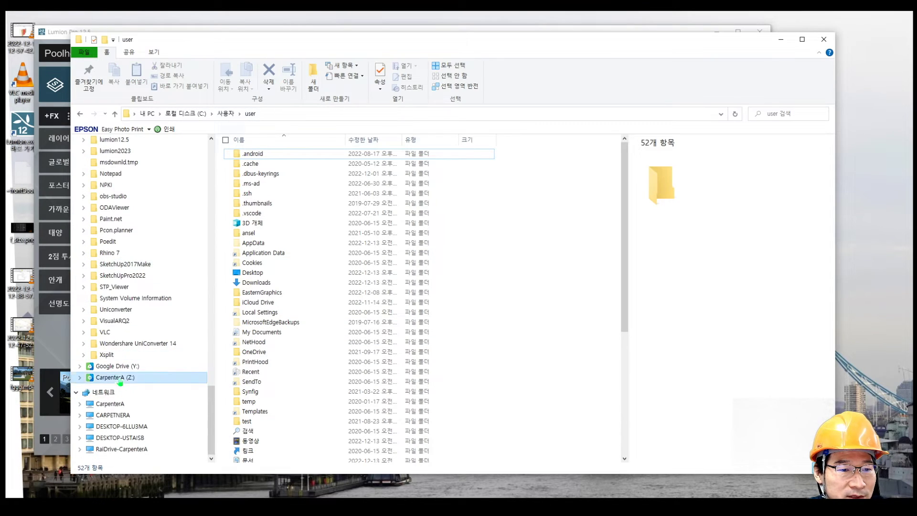
double_click(265, 233)
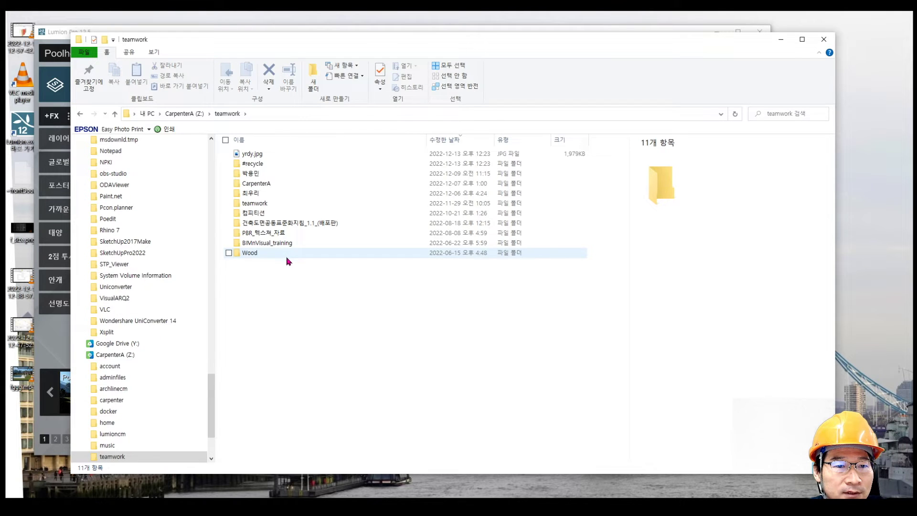
double_click(258, 156)
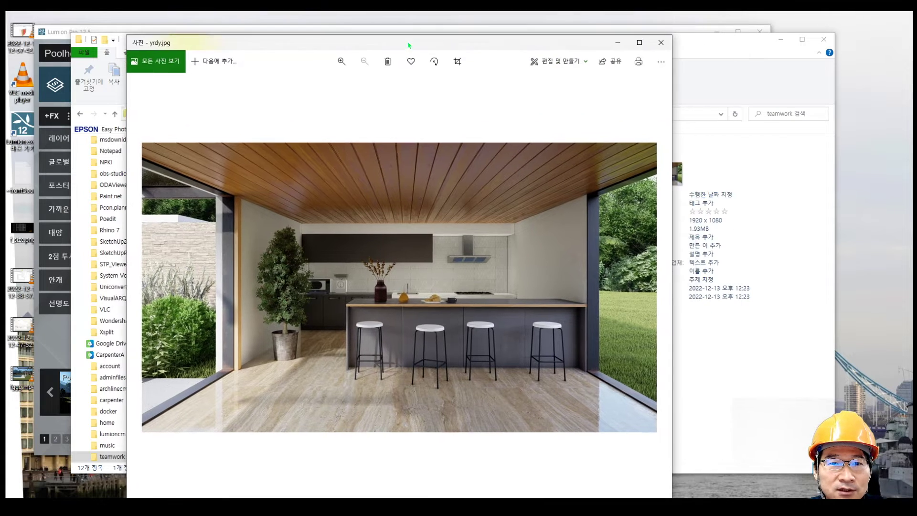
left_click(655, 45)
left_click(781, 39)
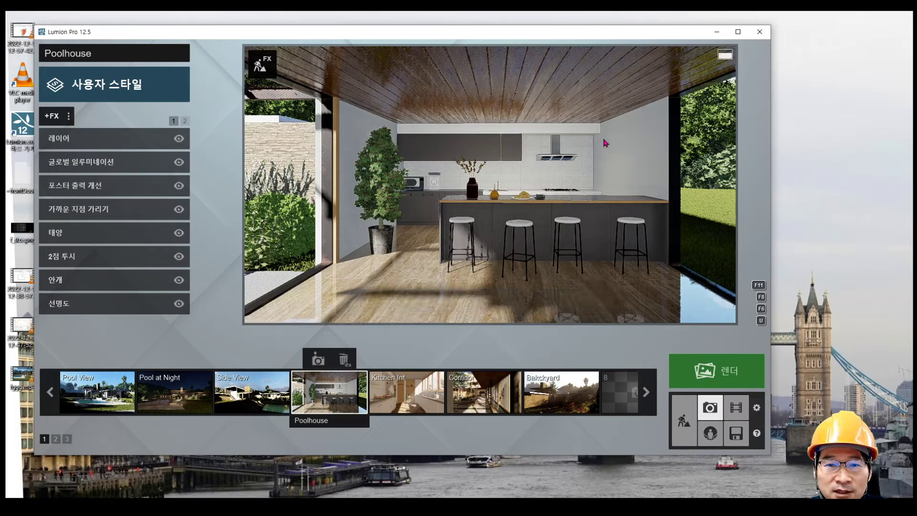
- Return to movie mode and look through the 02 - Clip Slide, 03 - Summer garden and 04 - Clip Outro clips
left_click(736, 407)
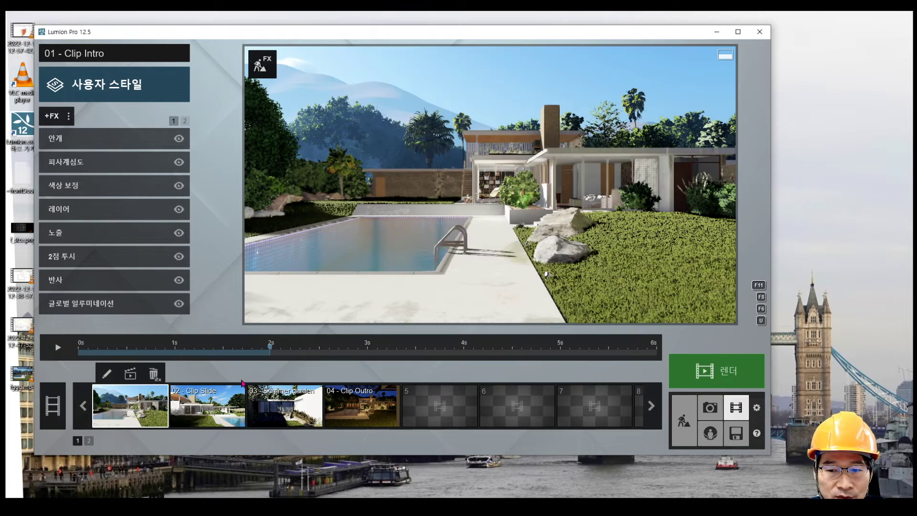
left_click(210, 406)
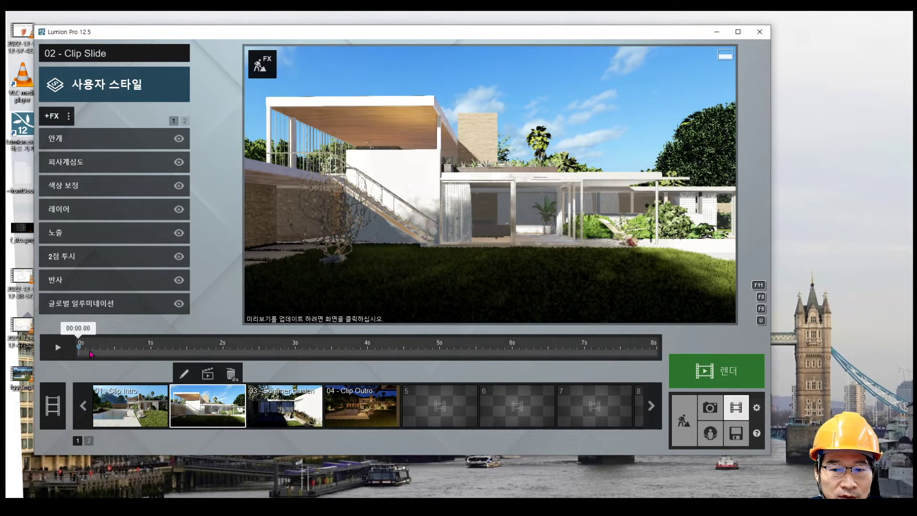
left_click(276, 414)
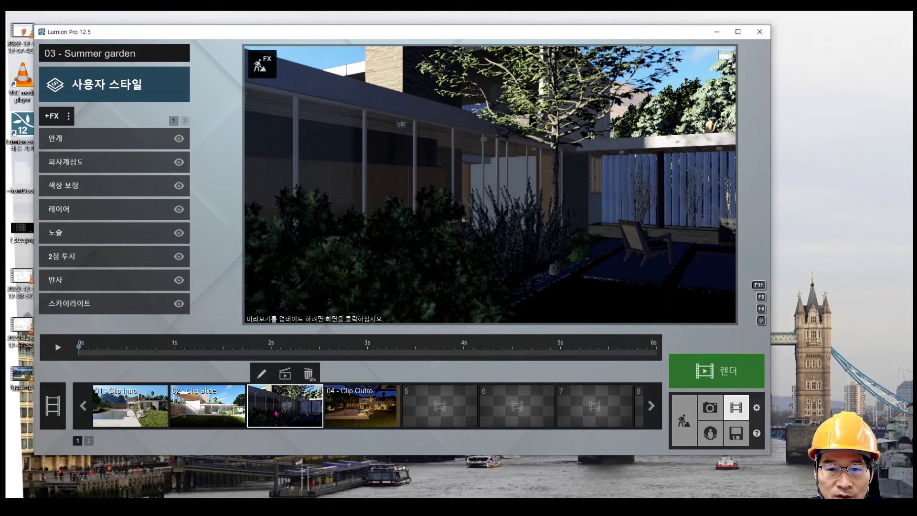
left_click(362, 412)
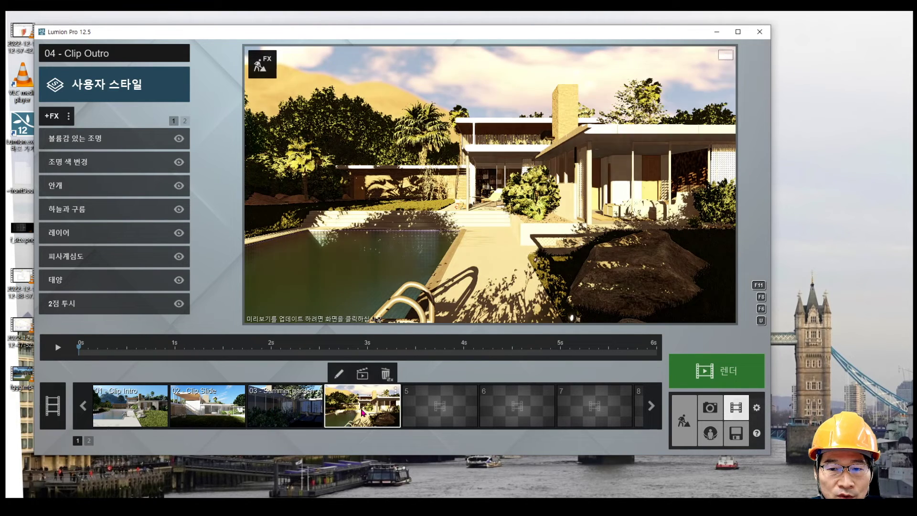
- Open the 01 - Clip Intro clip for editing
left_click(135, 409)
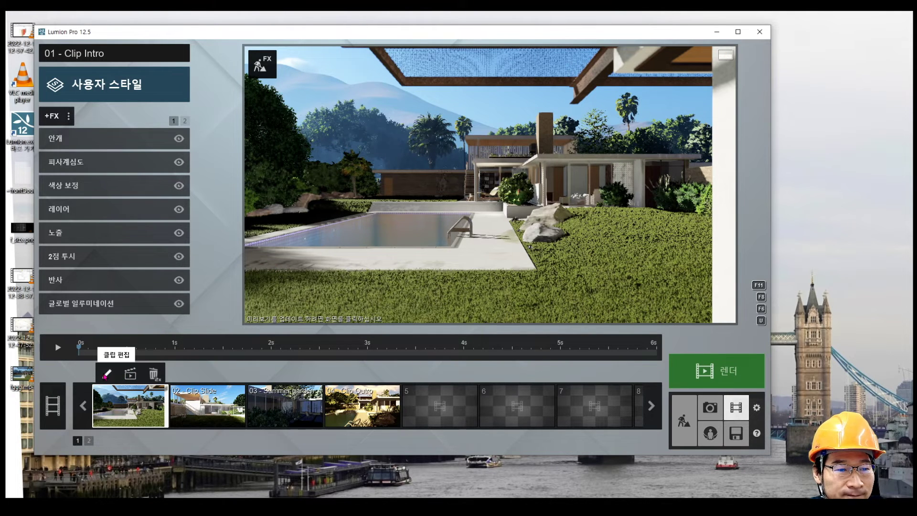
left_click(106, 375)
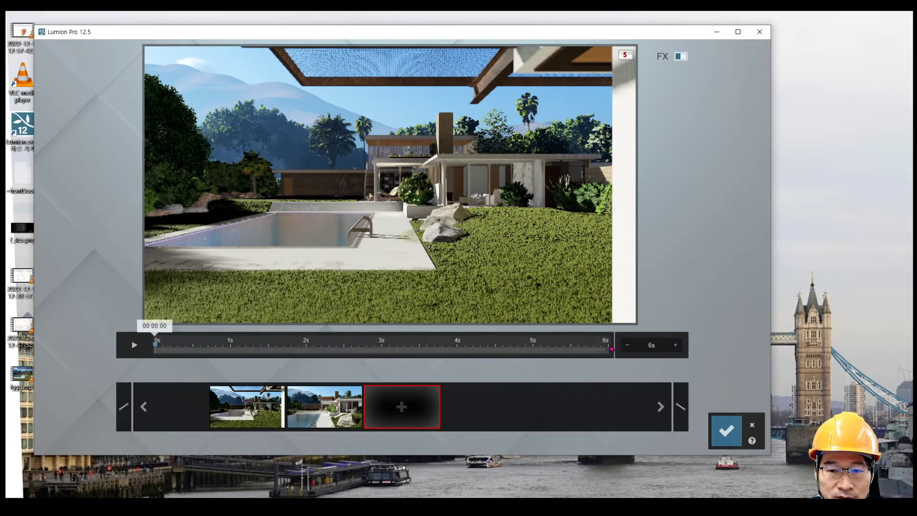
- Shorten the 01 - Clip Intro clip to 1s and accept the clip edit
left_click(625, 345)
left_click(626, 346)
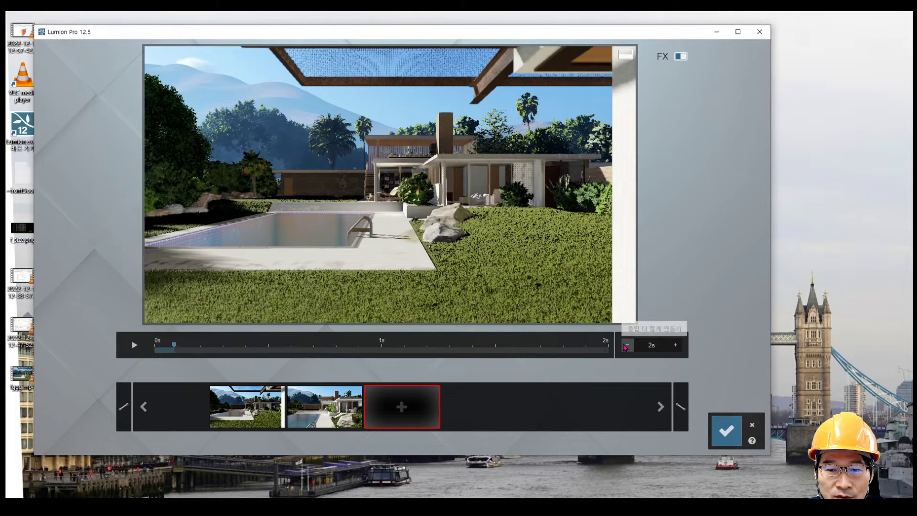
left_click(626, 346)
left_click(626, 345)
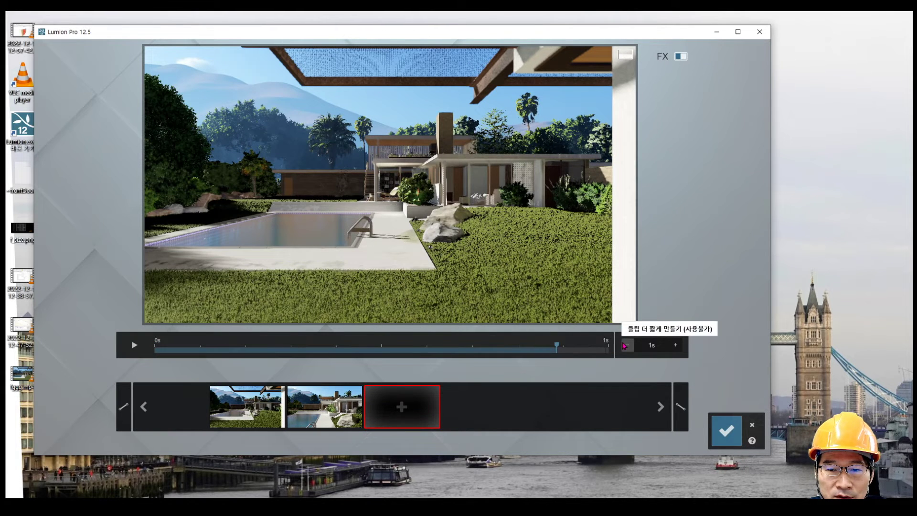
left_click(726, 431)
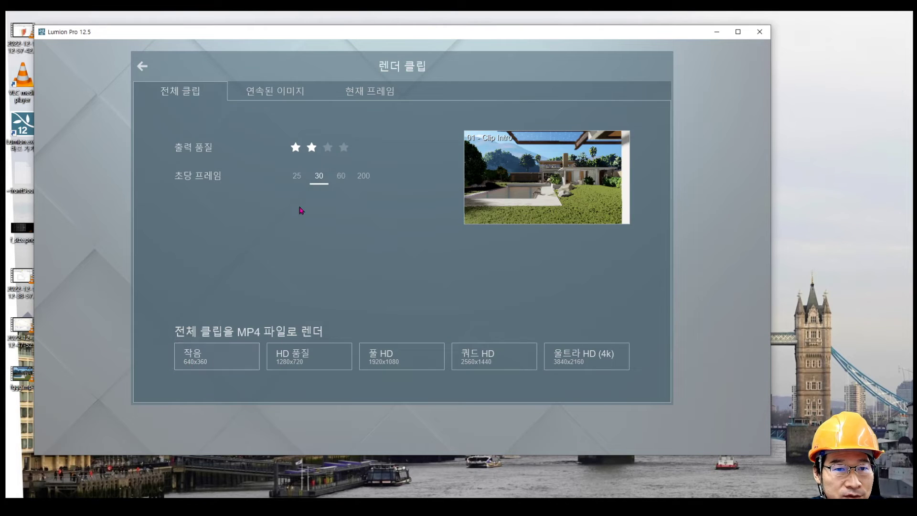
- Set the clip render to 25 frames per second with one-star output quality
left_click(296, 176)
left_click(300, 156)
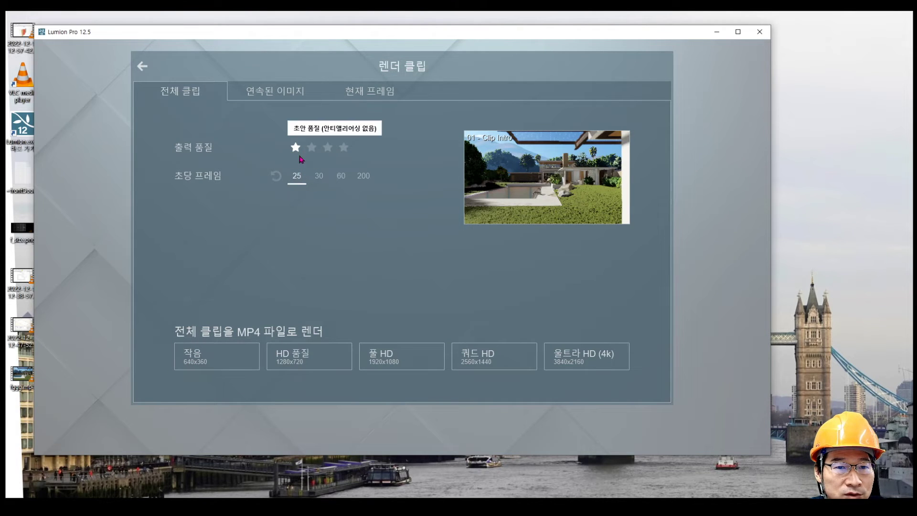
left_click(311, 148)
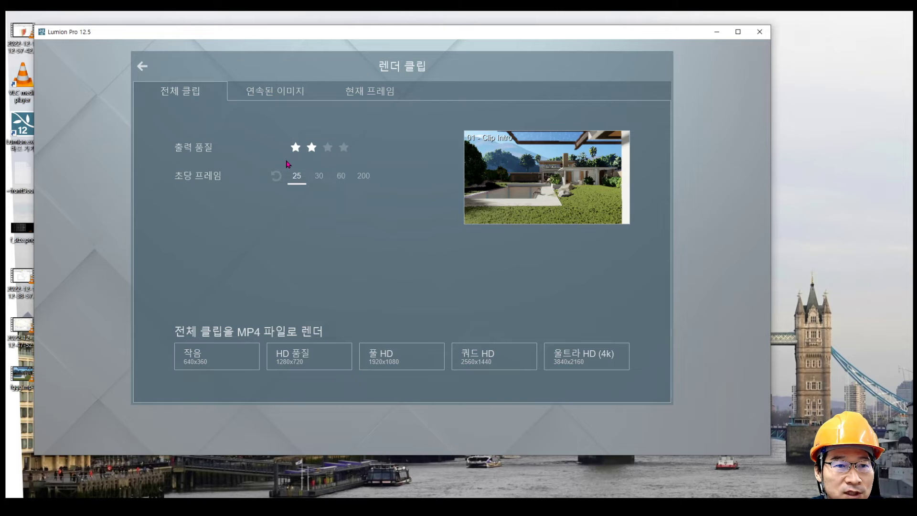
left_click(295, 147)
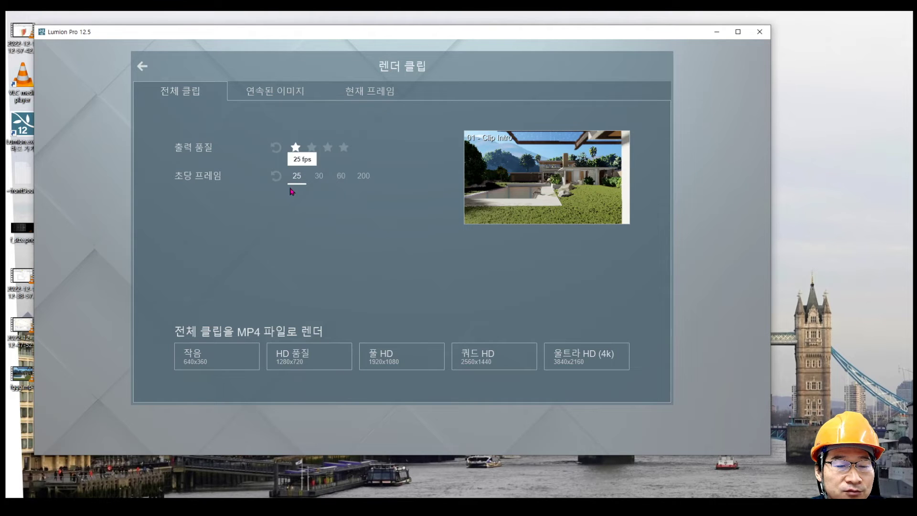
- Render the entire clip at small size 640x360, saving it as MP4 file test in the teamwork folder of the CarpenterA (Z:) drive
left_click(209, 359)
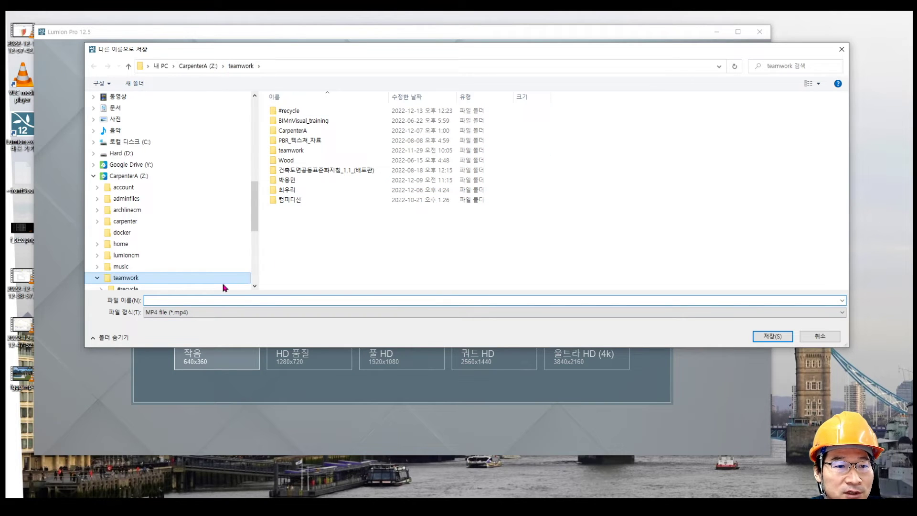
type("terst")
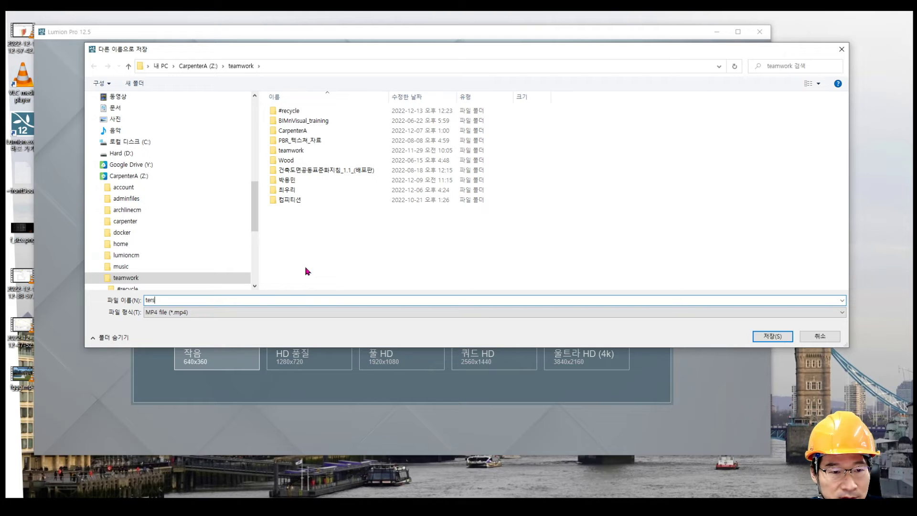
key("BackSpace")
type("s")
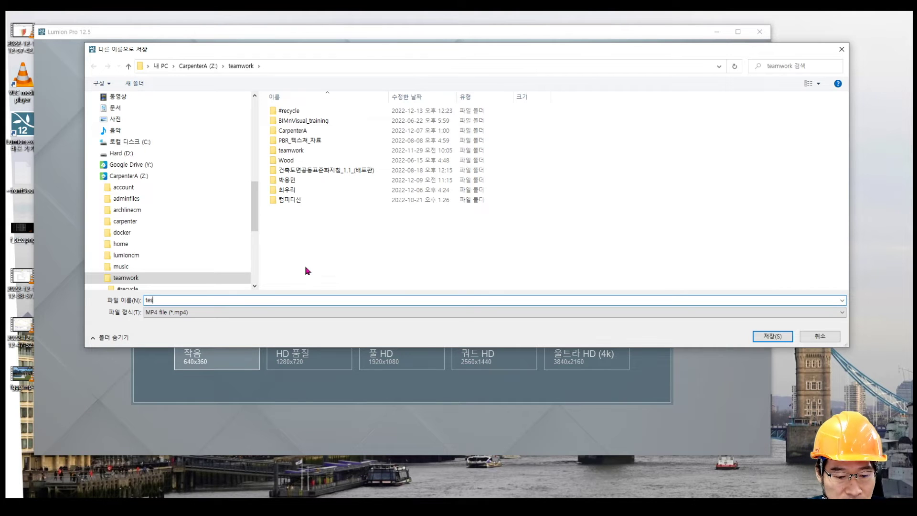
left_click(778, 337)
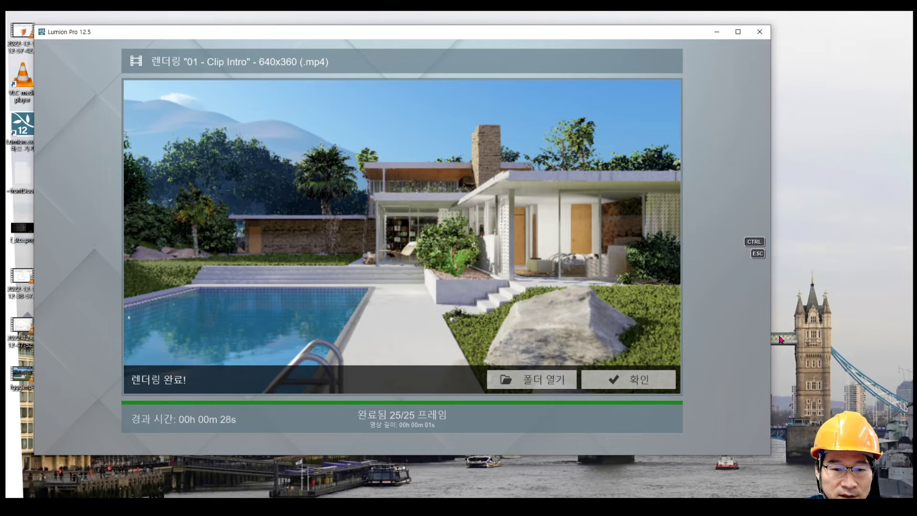
- Open the render's output folder, play test.mp4 twice in VLC, close the player and minimize the folder window
left_click(531, 379)
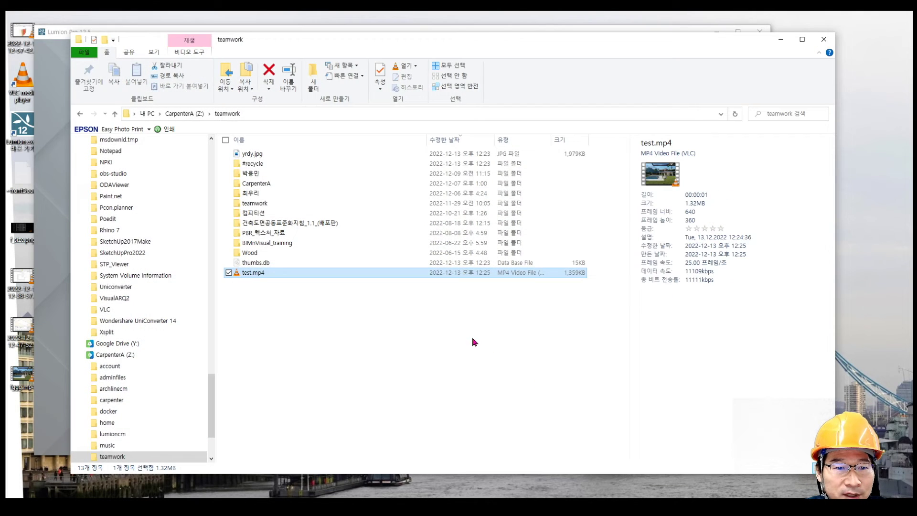
left_click(289, 319)
double_click(254, 276)
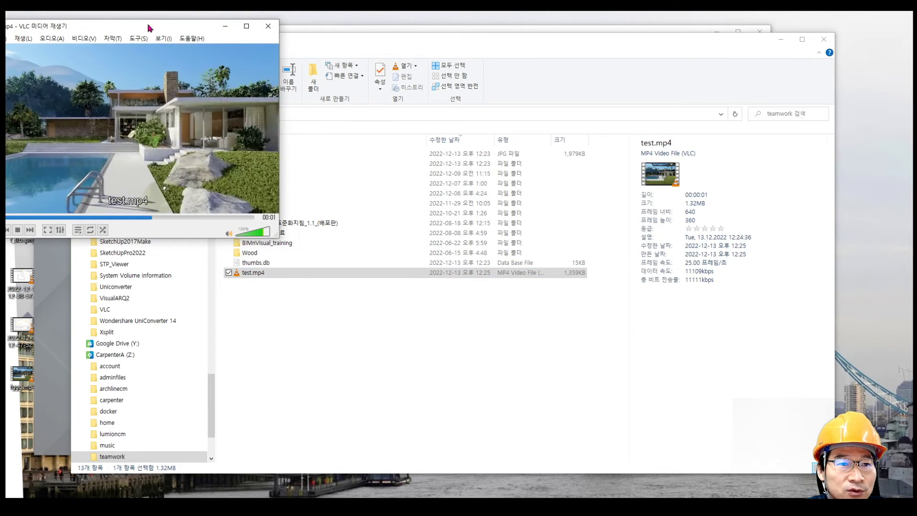
left_click_drag(148, 25, 438, 122)
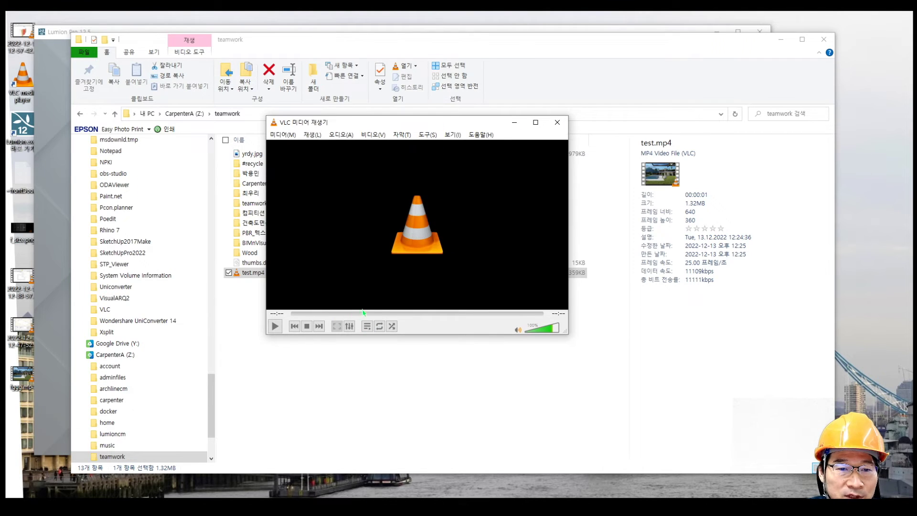
left_click(275, 326)
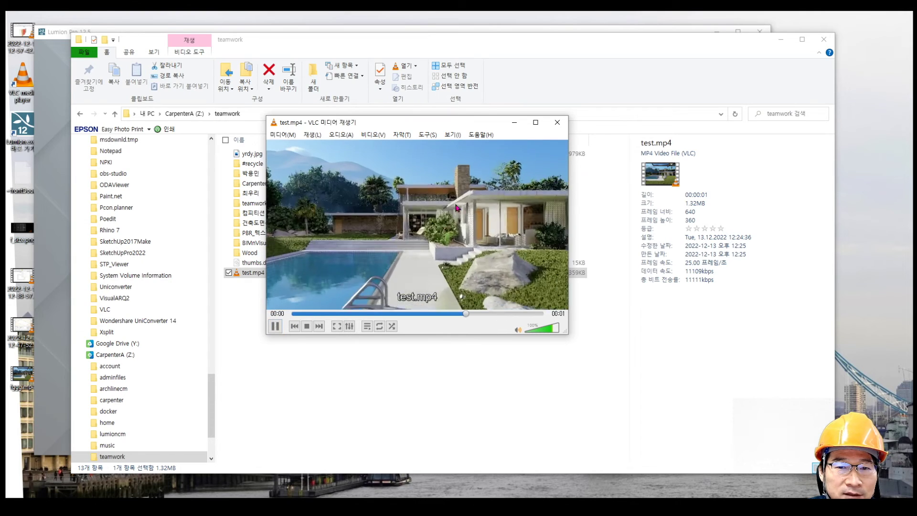
left_click(557, 122)
left_click(781, 39)
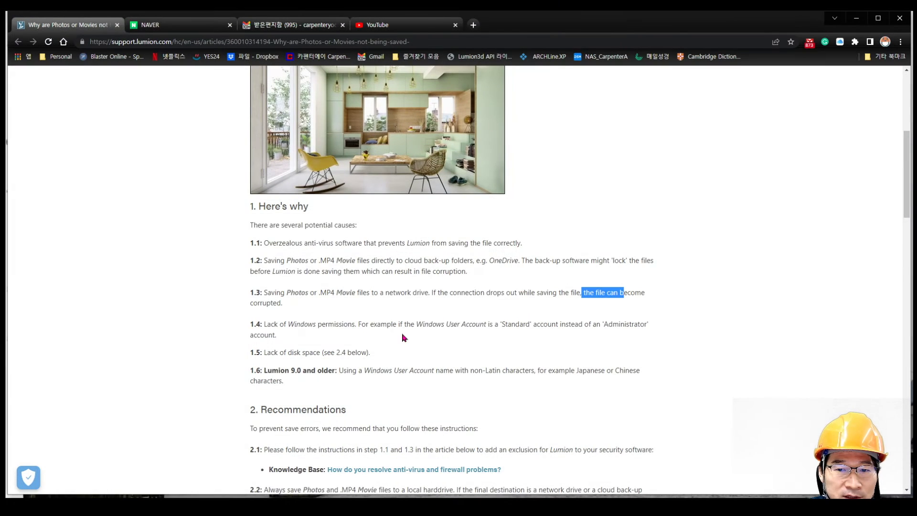
- Read causes 1.3 and 1.4 on network drives and Windows permissions in the Lumion support article in the browser
left_click(541, 311)
left_click_drag(277, 302, 250, 303)
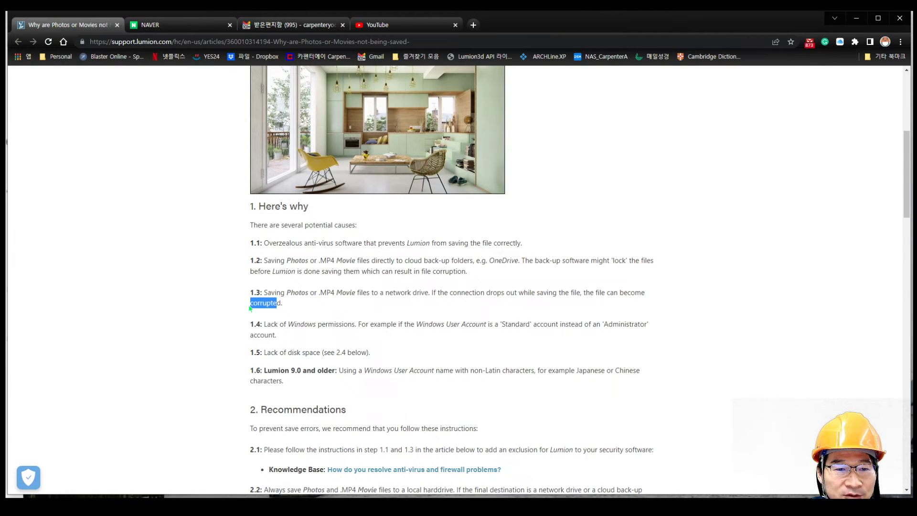
left_click_drag(602, 294, 664, 299)
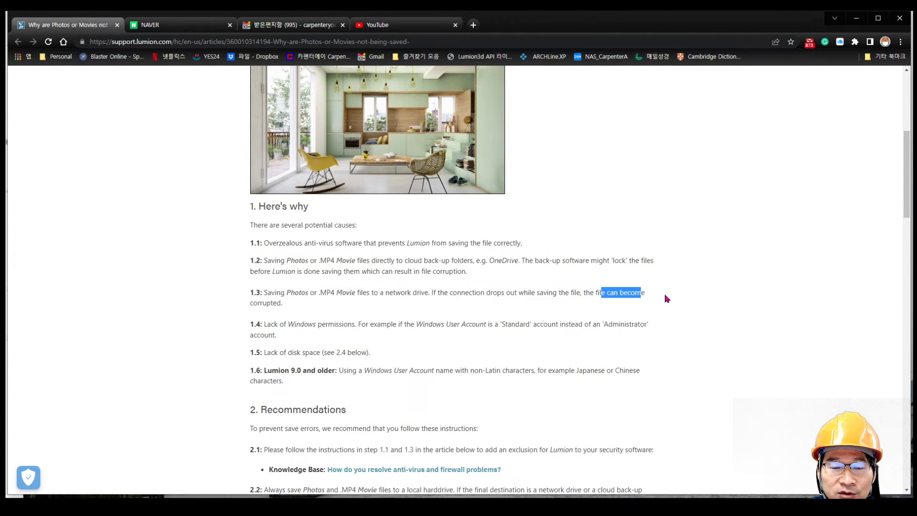
left_click(666, 299)
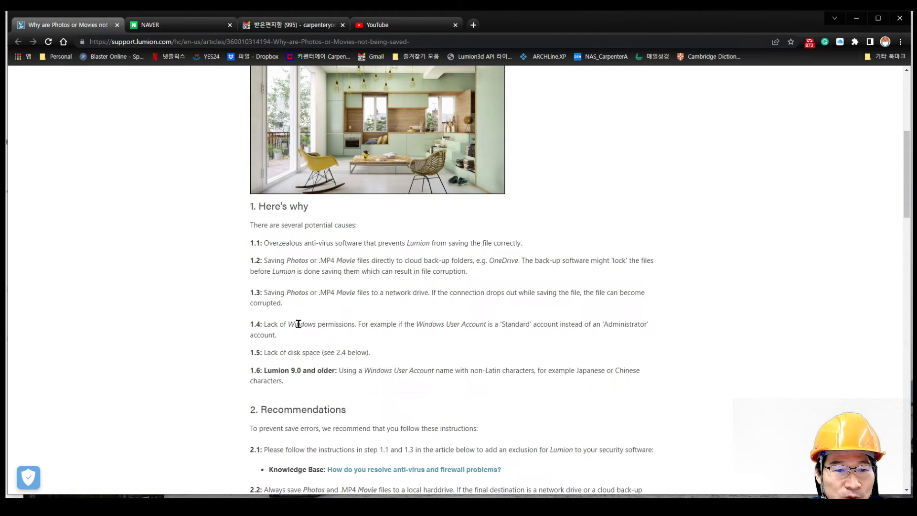
left_click_drag(267, 324, 422, 340)
left_click(423, 340)
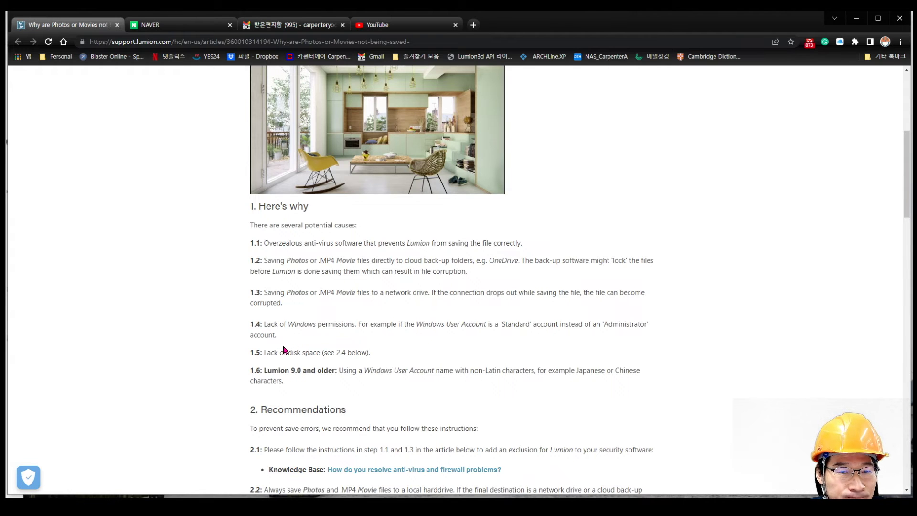
- Clear the desktop by minimizing the browser and Lumion, move the Lumion shortcut to open space and close the Dropbox preferences
left_click(859, 18)
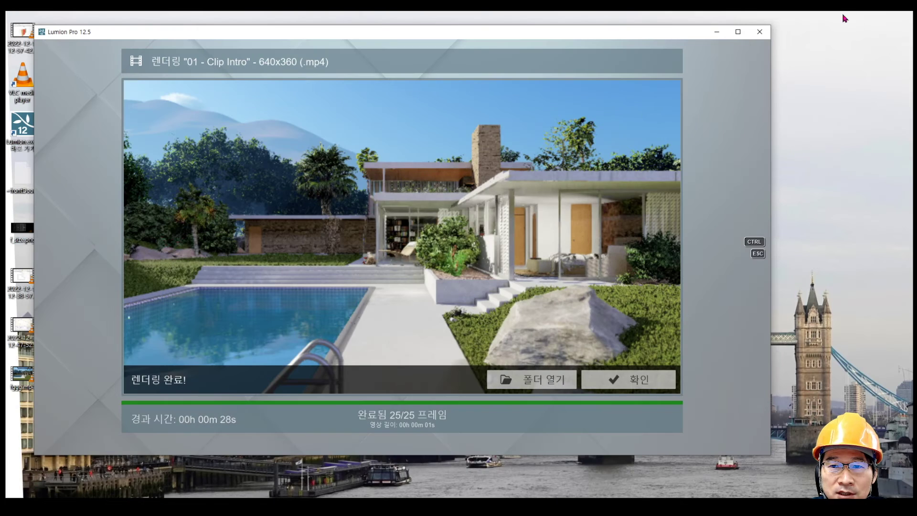
left_click(716, 32)
left_click_drag(28, 147, 237, 148)
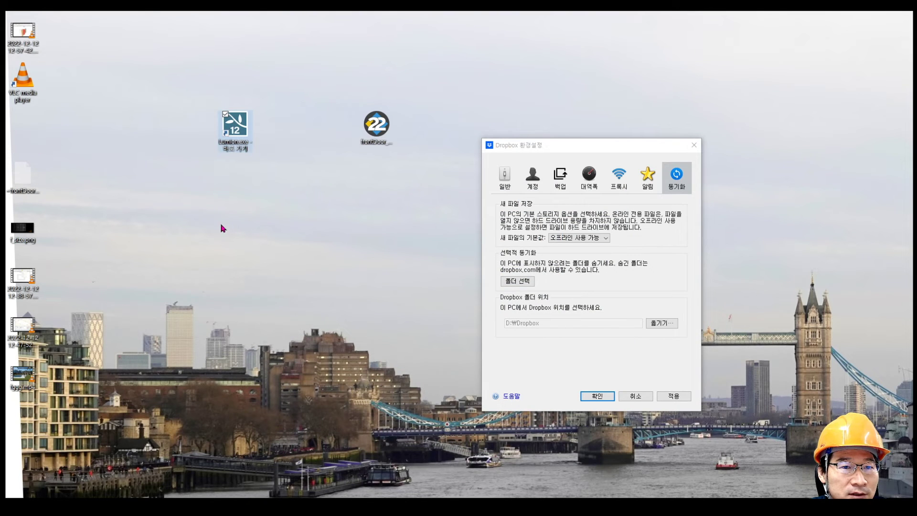
right_click(236, 126)
left_click(664, 153)
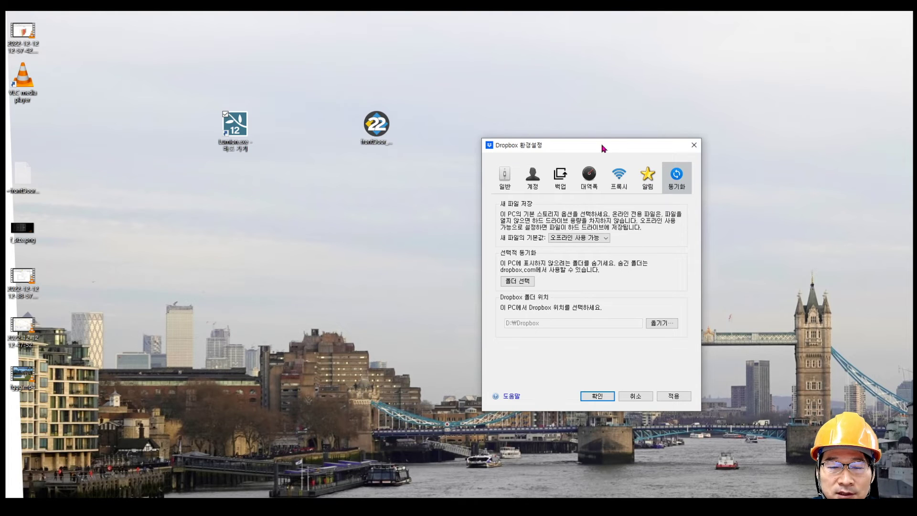
left_click_drag(604, 147, 590, 150)
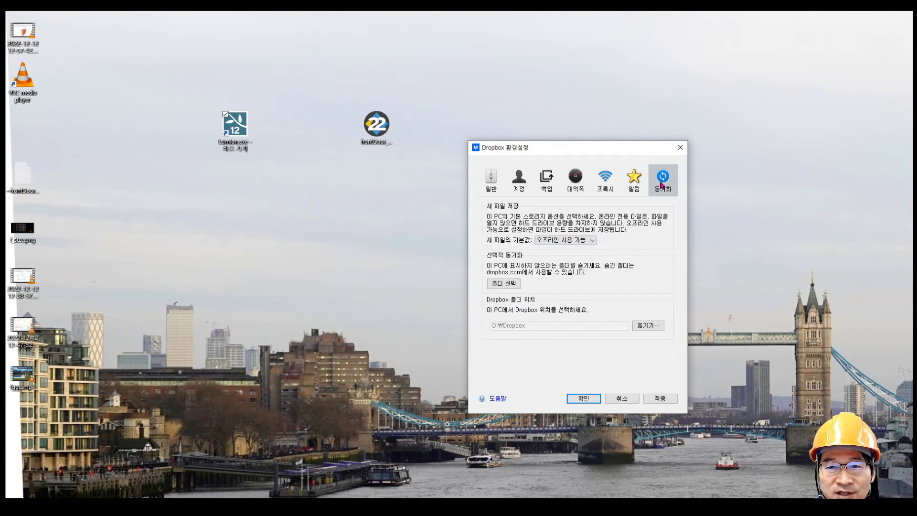
left_click(679, 149)
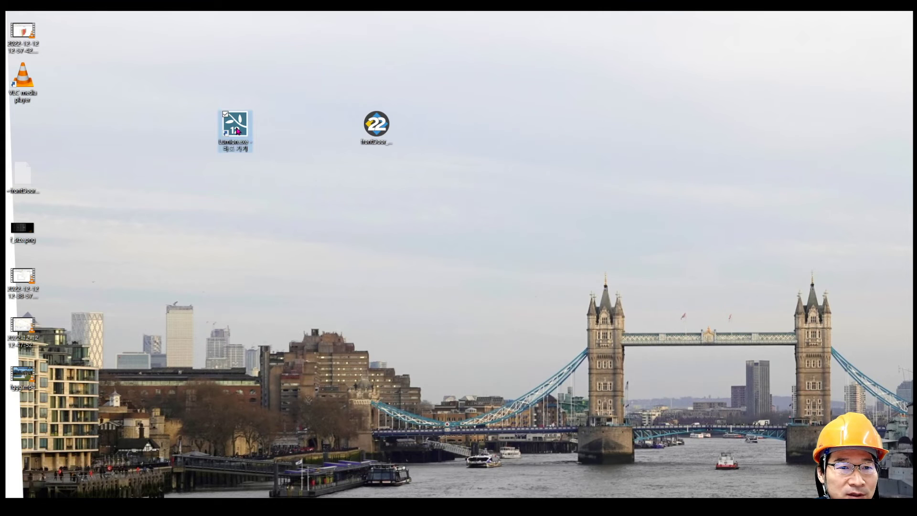
- Try the run-as-administrator compatibility setting on the Lumion.exe shortcut, clear it again and close the properties
right_click(238, 130)
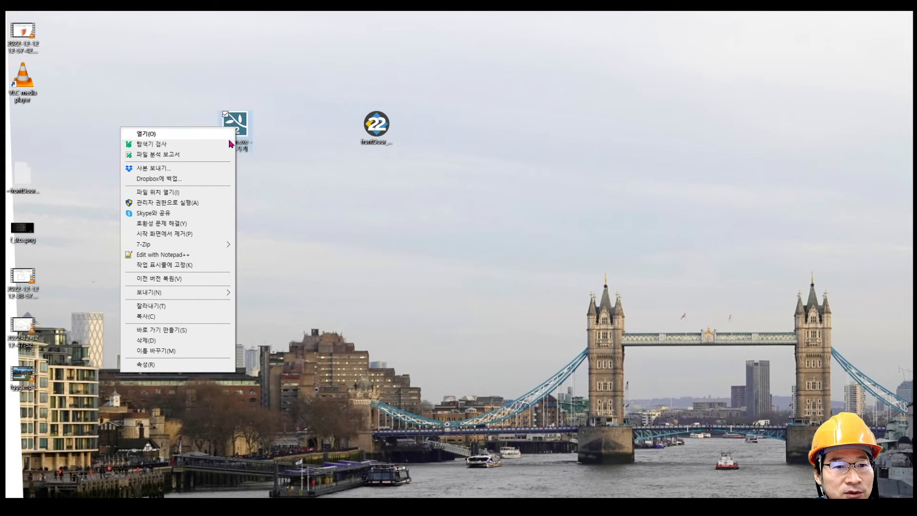
left_click(266, 130)
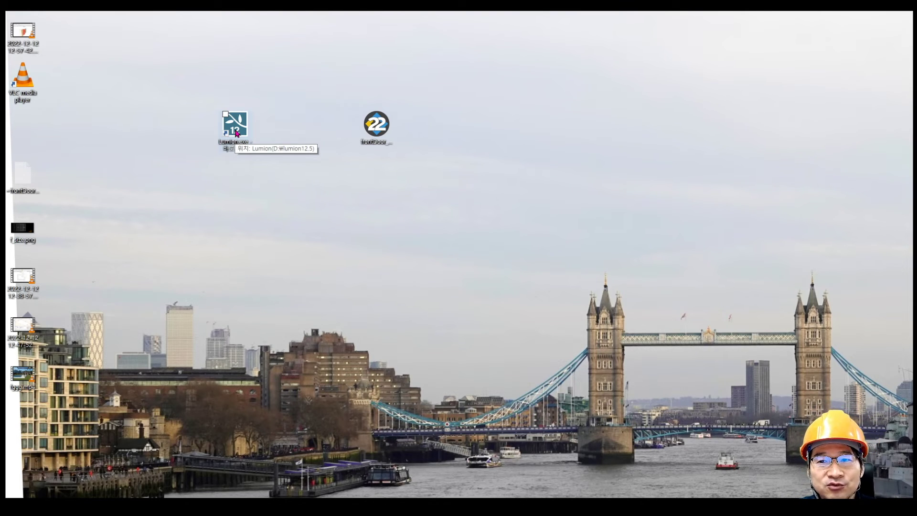
right_click(236, 133)
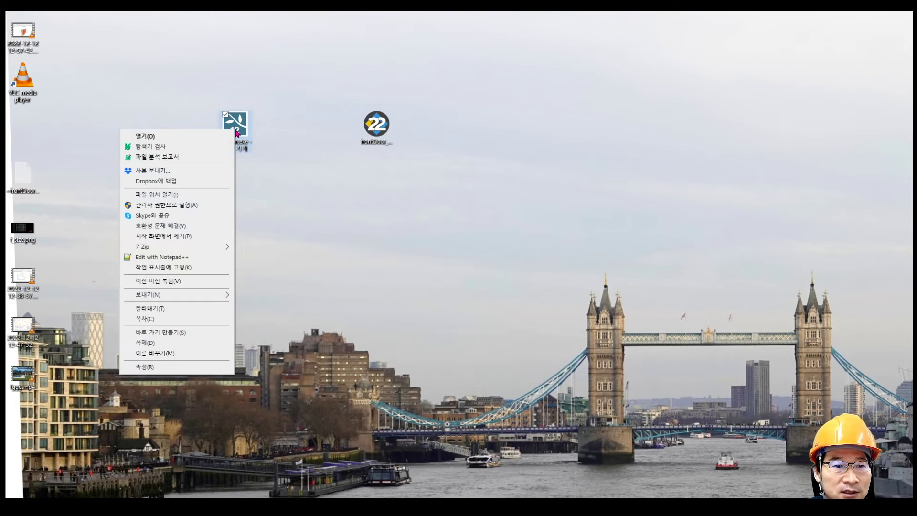
left_click(169, 371)
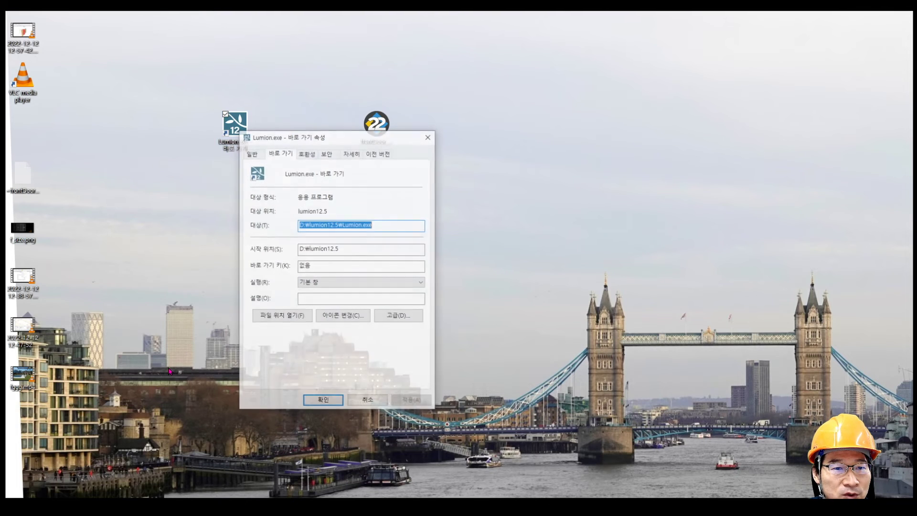
left_click(307, 154)
left_click(283, 329)
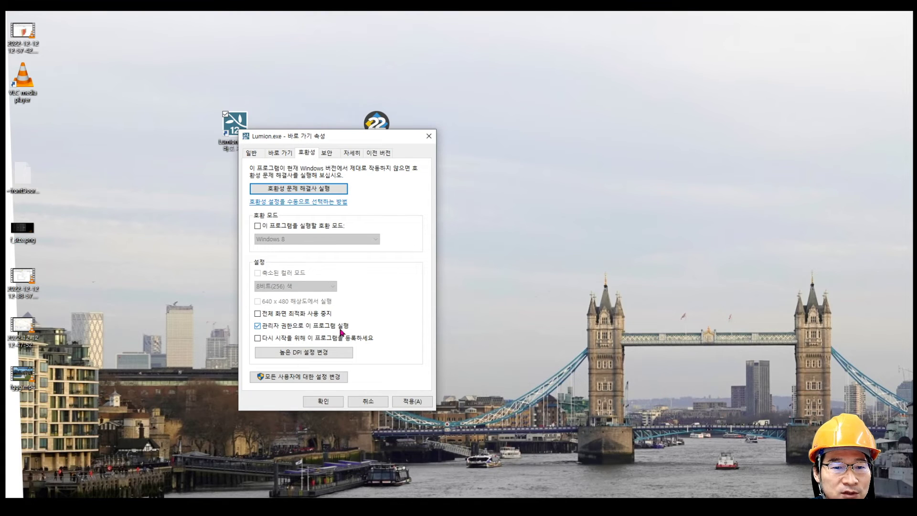
left_click(413, 402)
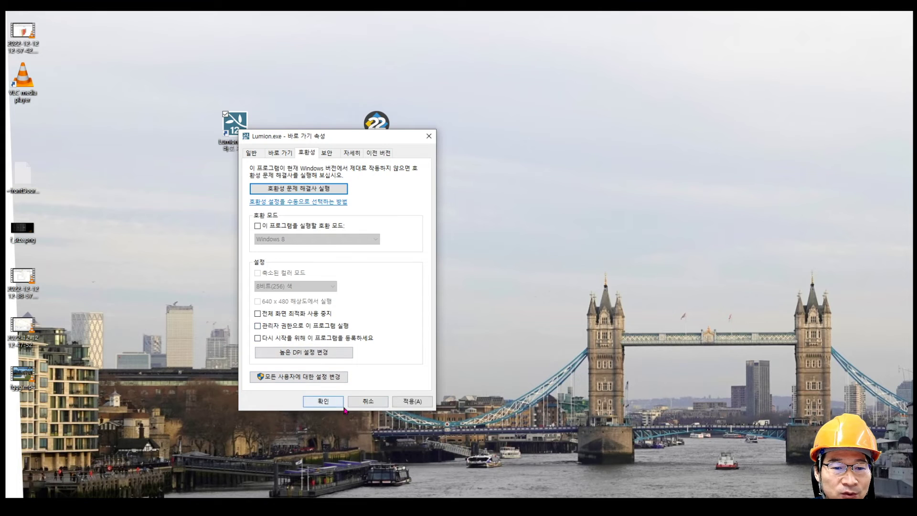
left_click(323, 401)
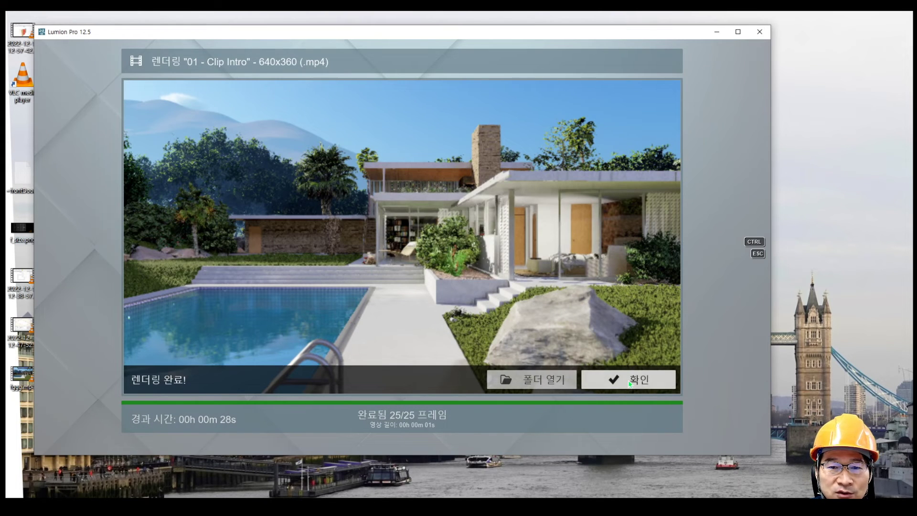
- Dismiss the finished render in Lumion and switch to the support article in the browser to read cause 1.5 on disk space
left_click(631, 382)
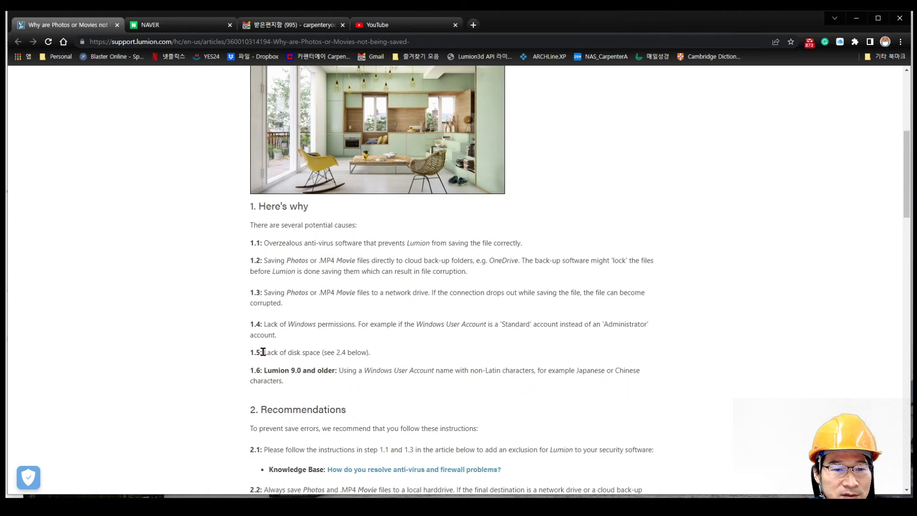
left_click_drag(264, 352, 359, 352)
left_click(380, 352)
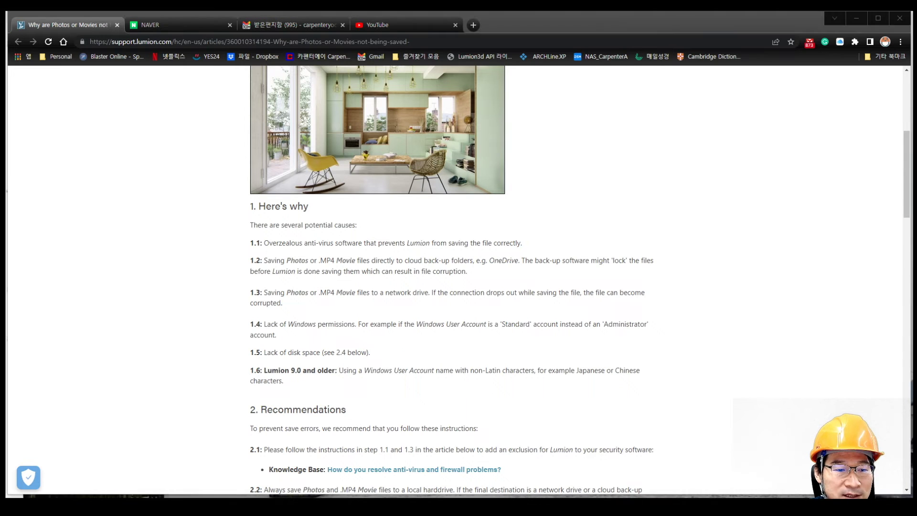
- Switch to File Explorer and open the properties of Local Disk (C:) to check its used and free space
key("alt+Tab")
left_click_drag(212, 404, 213, 162)
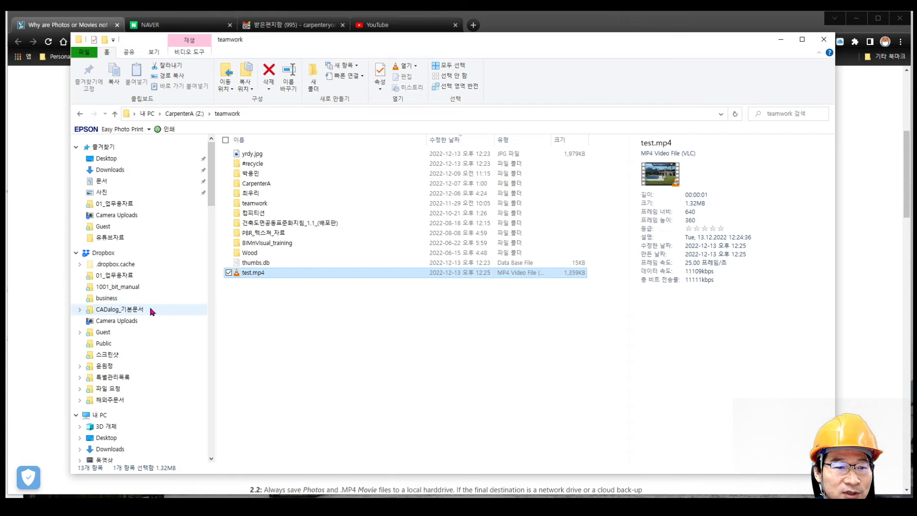
scroll(151, 311, "down", 6)
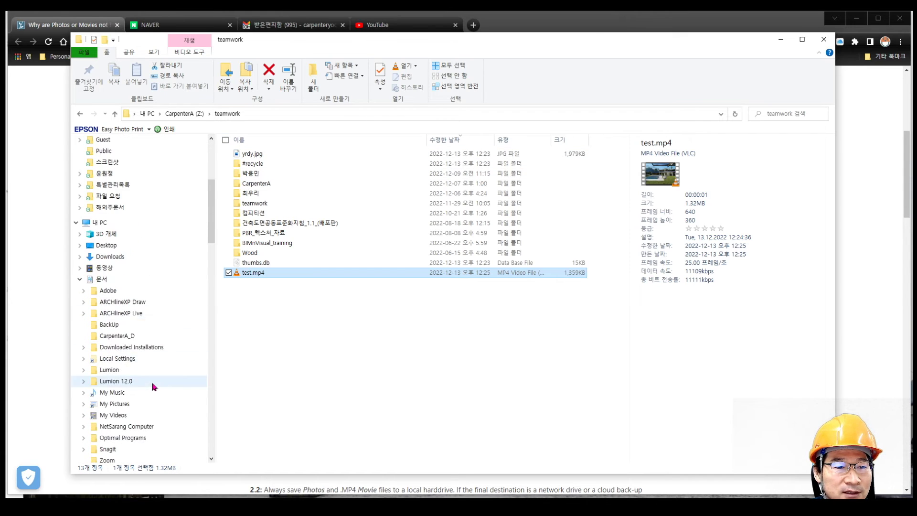
scroll(154, 387, "down", 3)
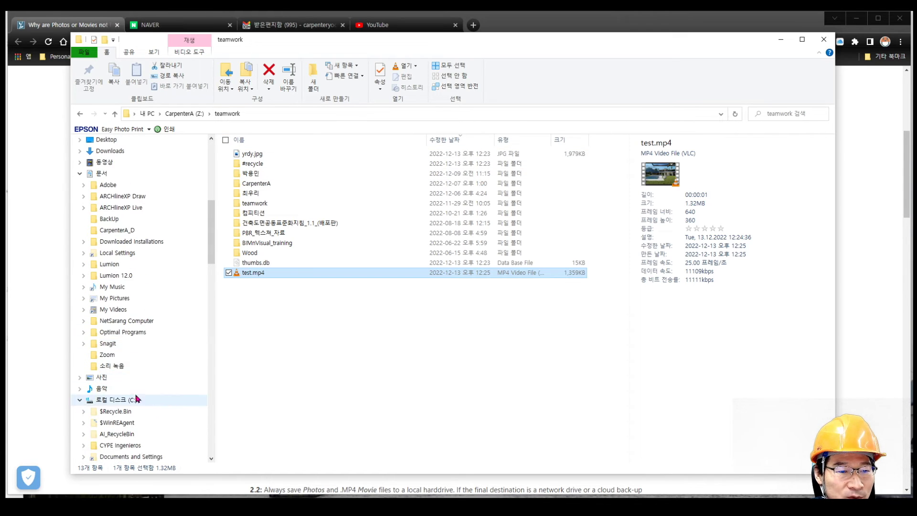
left_click(120, 400)
right_click(120, 399)
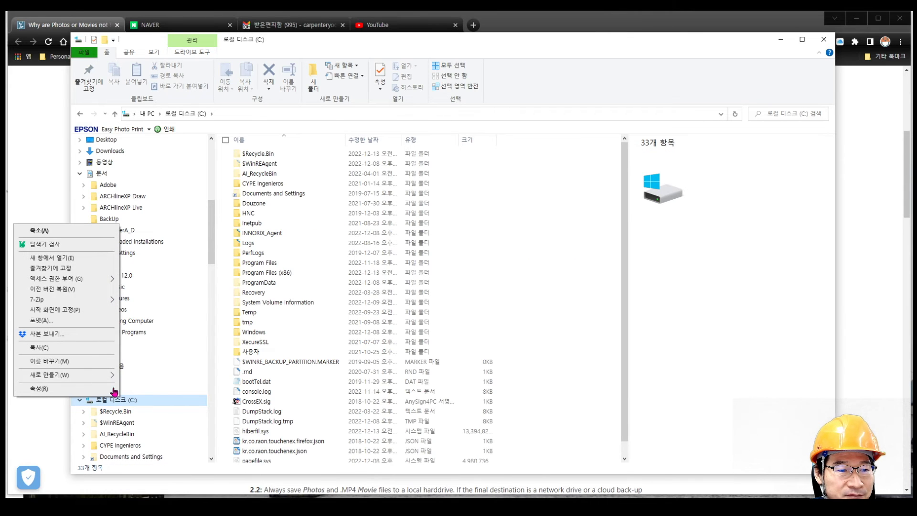
left_click(93, 388)
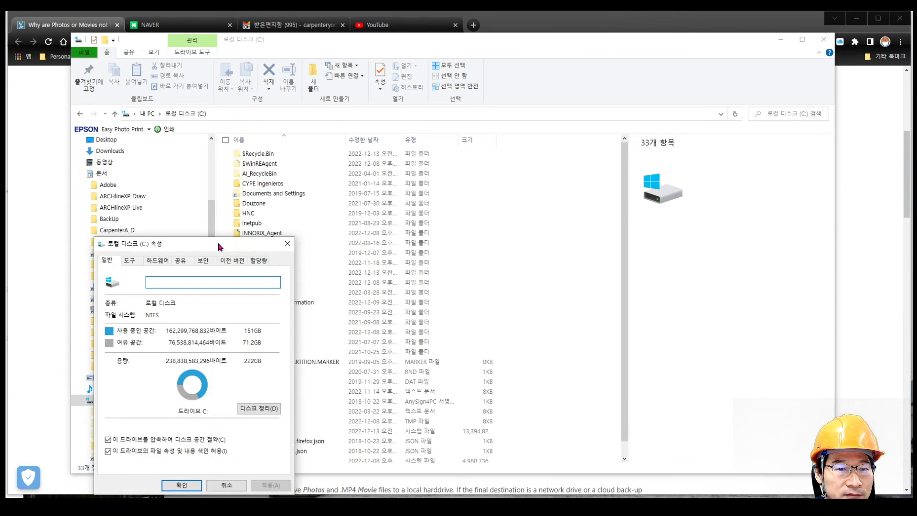
left_click_drag(220, 246, 408, 157)
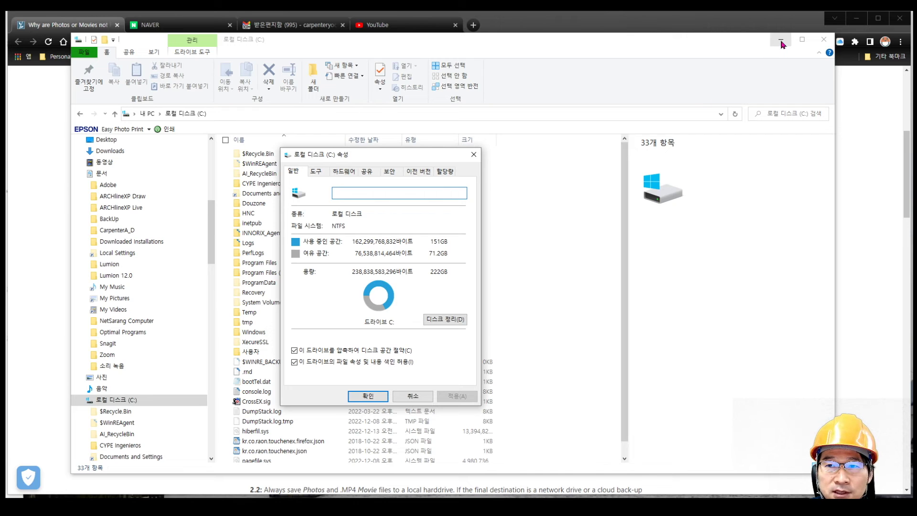
- Minimize the browser and File Explorer to reveal Lumion, and close the C: drive's properties after reviewing its capacity
left_click(857, 18)
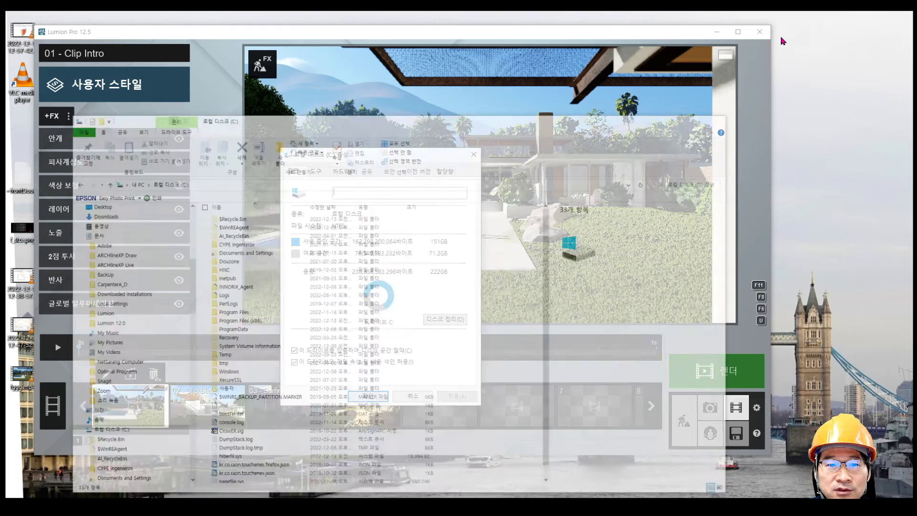
left_click(781, 39)
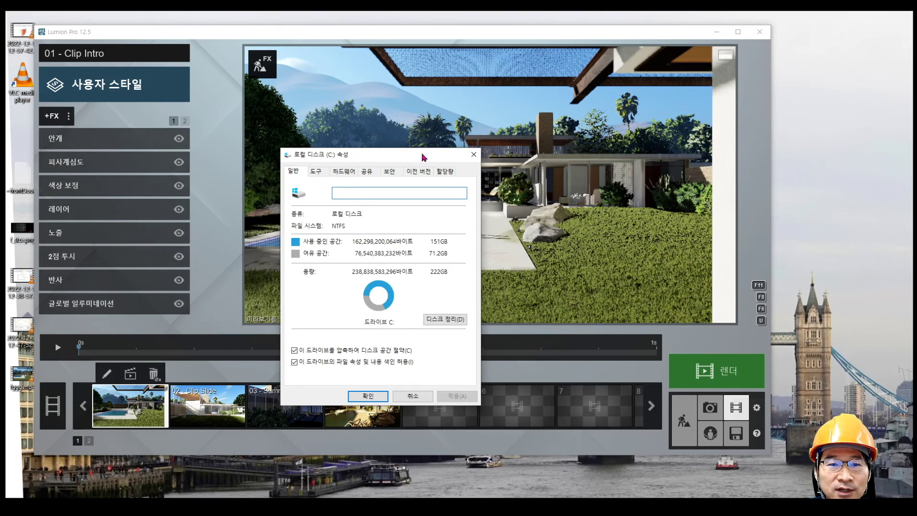
left_click_drag(422, 156, 481, 147)
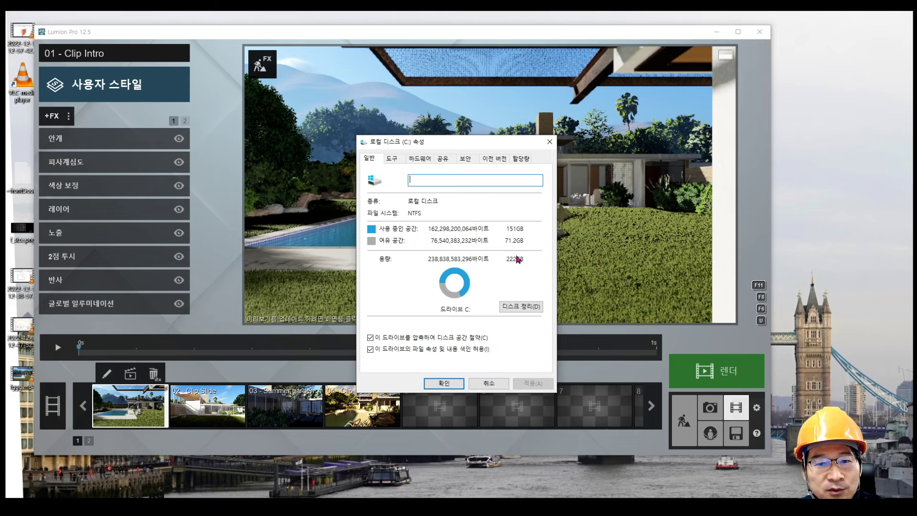
left_click(550, 142)
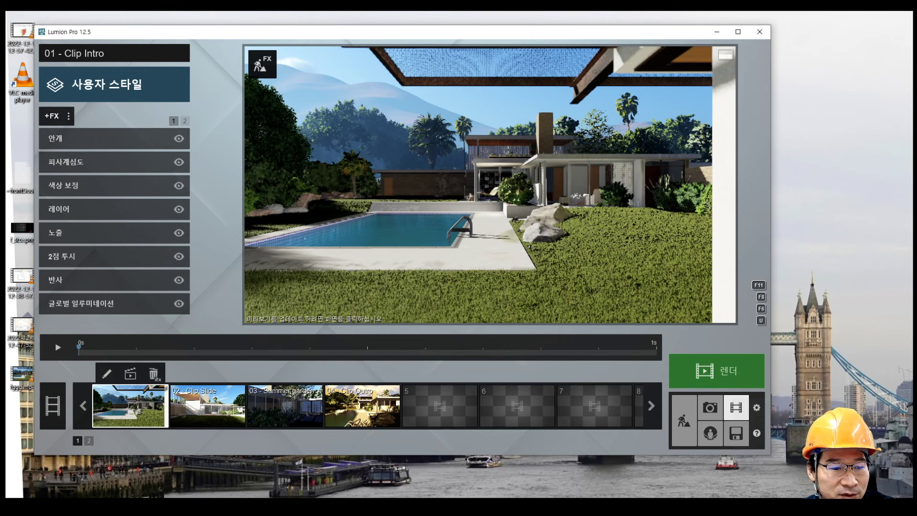
- Check the used and free space of Hard (D:) in its File Explorer properties, close them and minimize File Explorer
key("alt+Tab")
left_click_drag(346, 42, 328, 31)
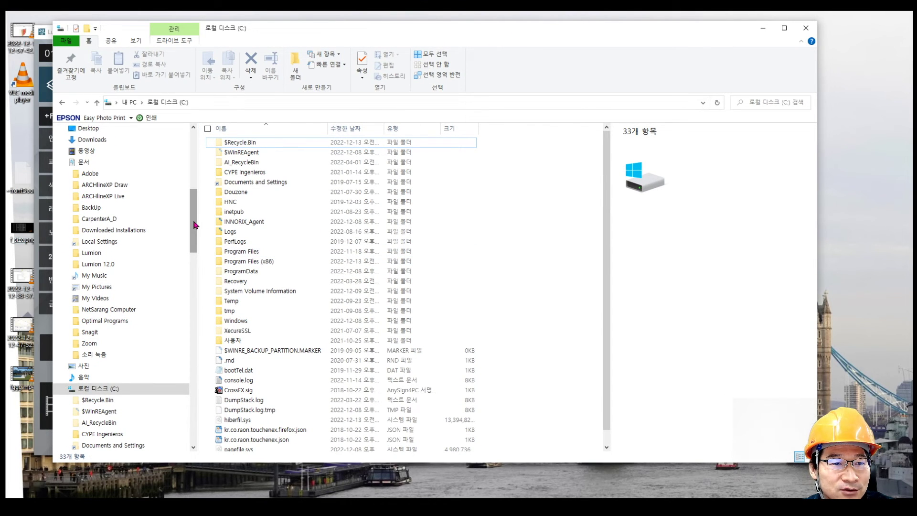
scroll(184, 283, "down", 10)
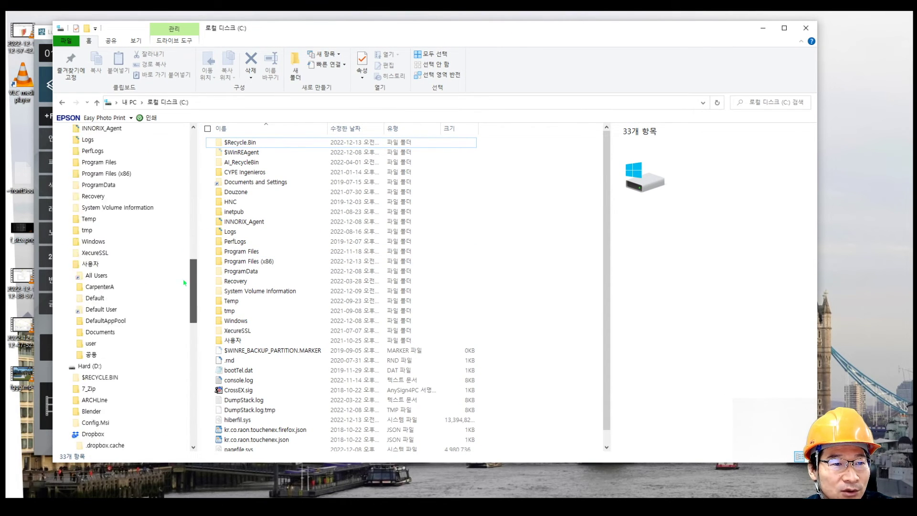
scroll(185, 282, "down", 15)
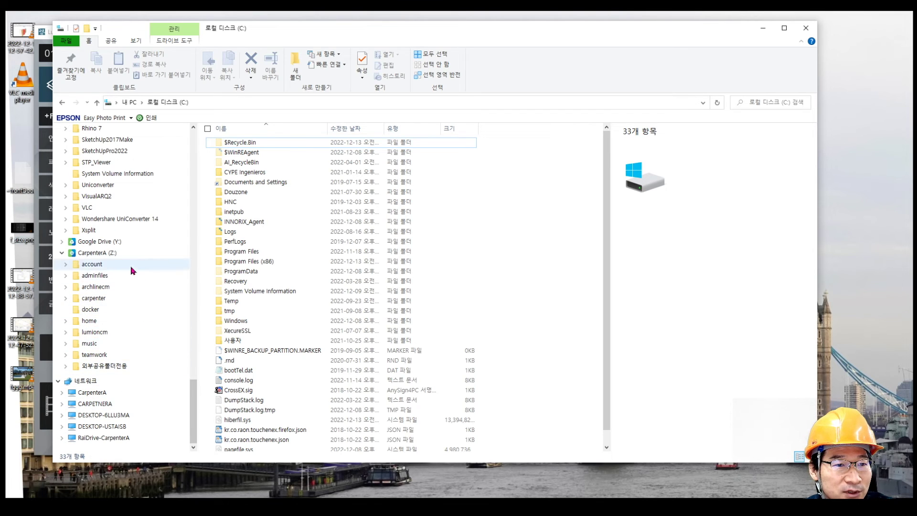
scroll(133, 277, "up", 16)
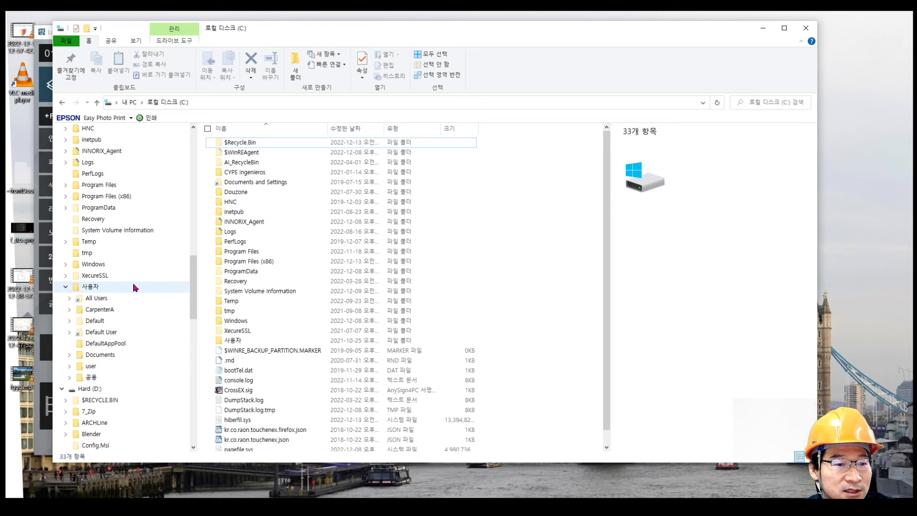
scroll(133, 287, "down", 1)
left_click(94, 368)
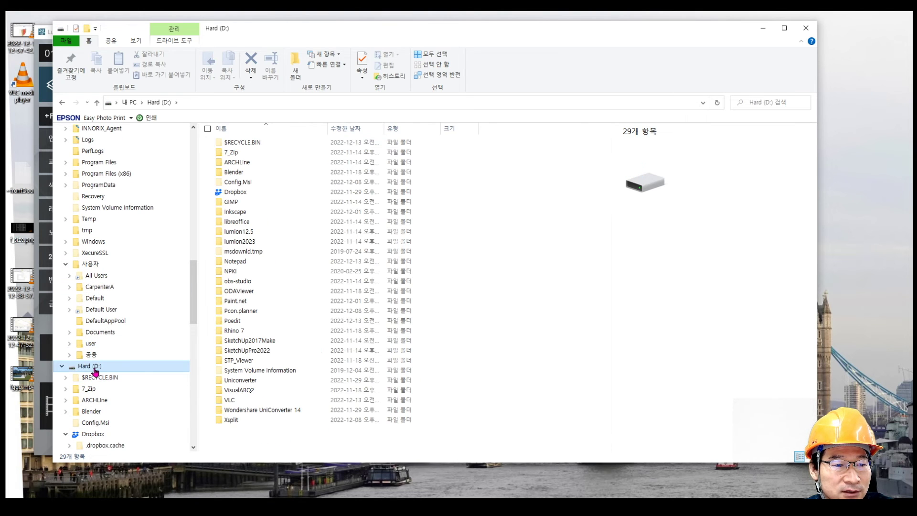
right_click(94, 367)
left_click(98, 359)
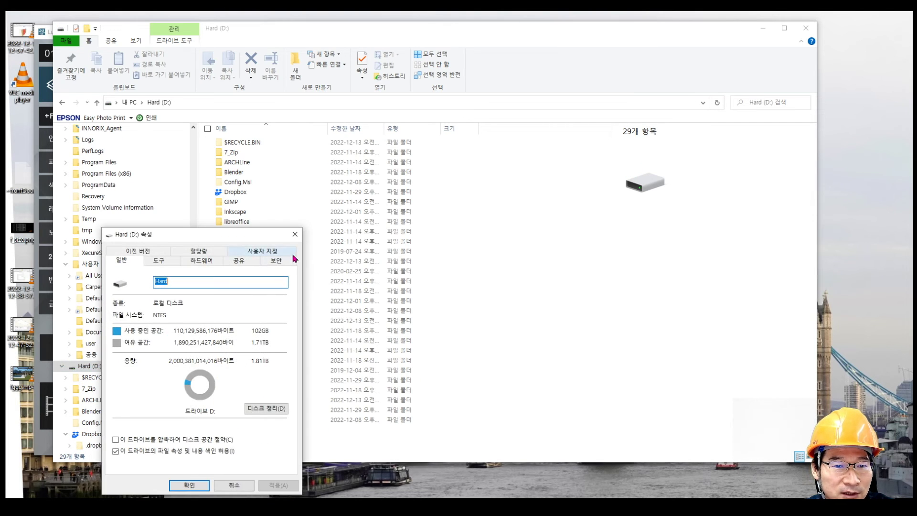
left_click_drag(246, 235, 484, 114)
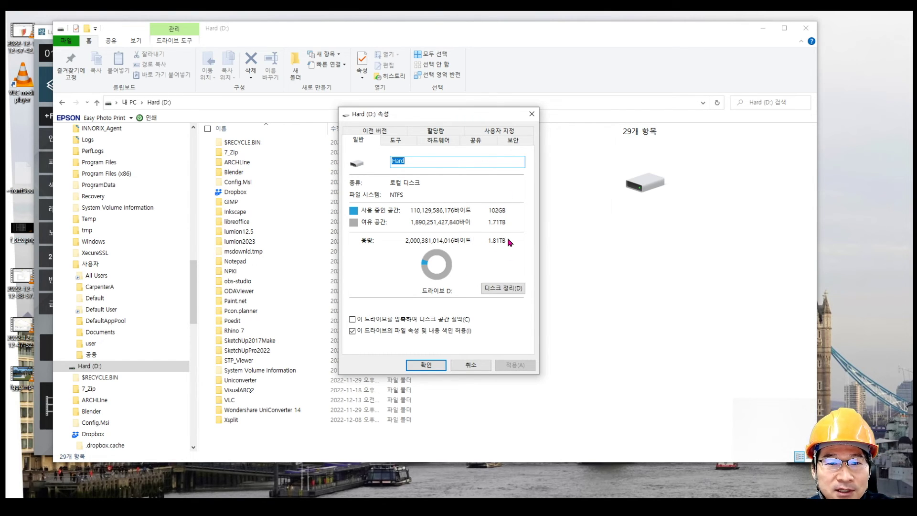
left_click(533, 114)
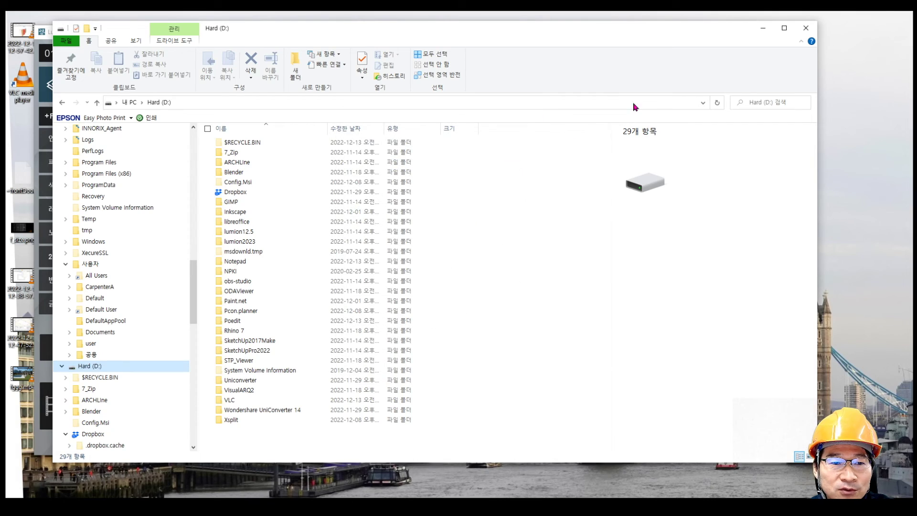
left_click(763, 27)
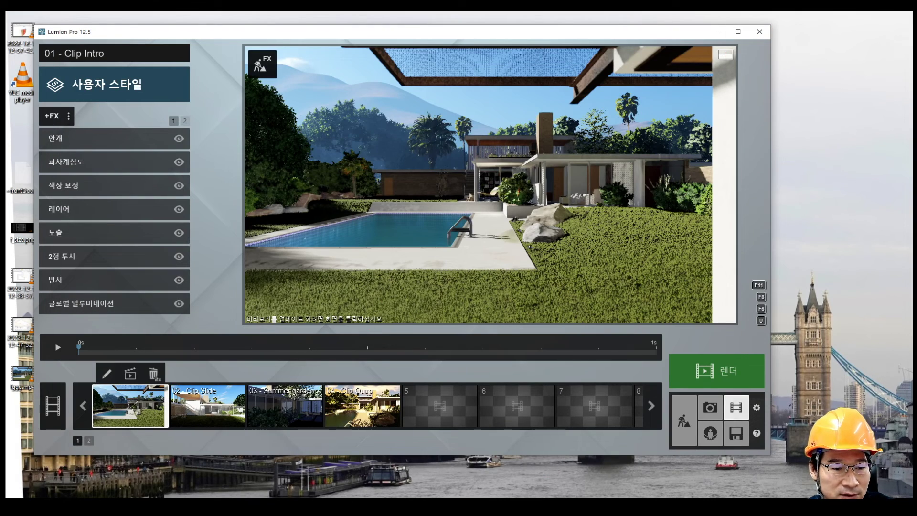
- Return to the support article in the browser and read cause 1.6 on non-Latin user account names in Lumion 9.0 and older
left_click(313, 507)
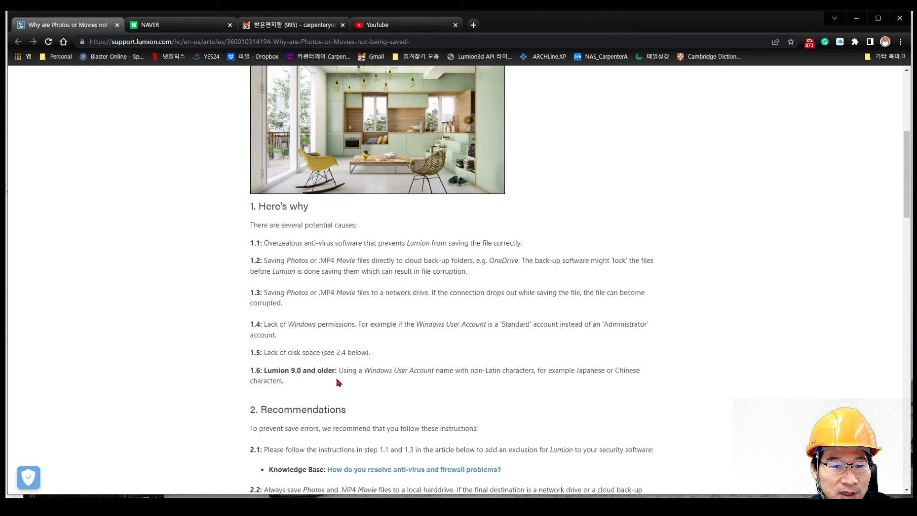
mouse_move(262, 370)
left_mouse_down()
mouse_move(295, 371)
mouse_move(280, 373)
left_mouse_up()
left_click(282, 380)
left_click(286, 376)
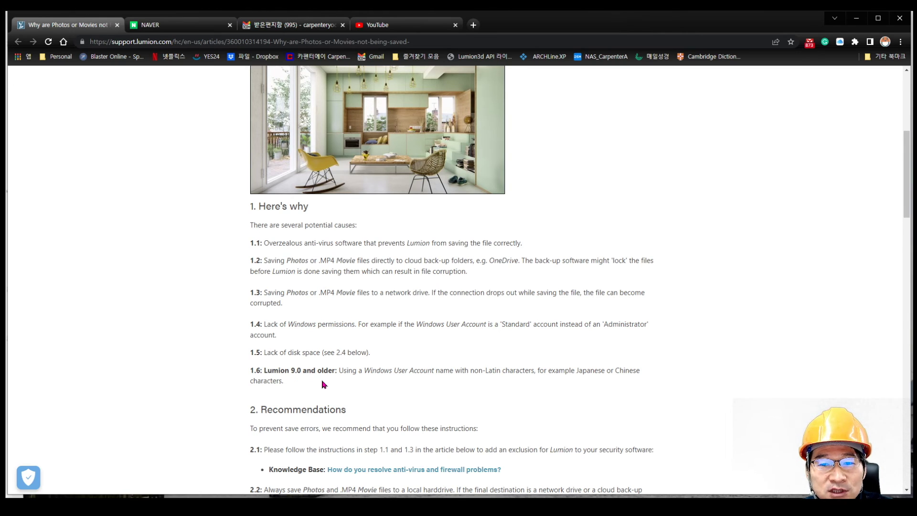
left_click_drag(576, 369, 631, 370)
left_click(625, 398)
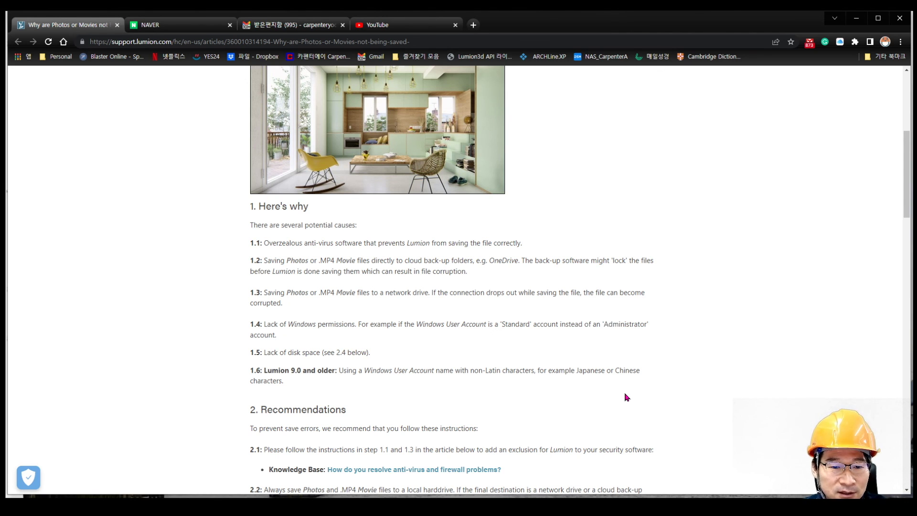
- Look through recommendations 2.1 to 2.5 in the support article and minimize the browser to return to Lumion
scroll(621, 401, "down", 6)
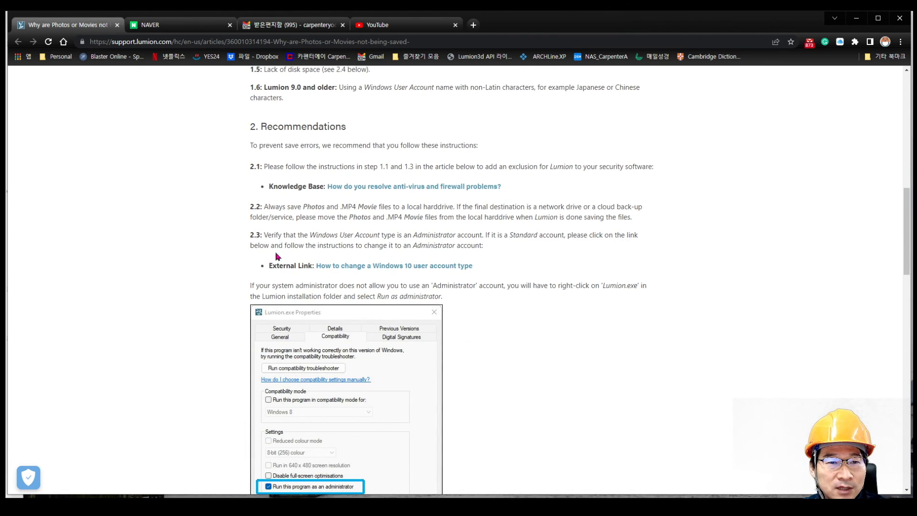
scroll(271, 231, "down", 9)
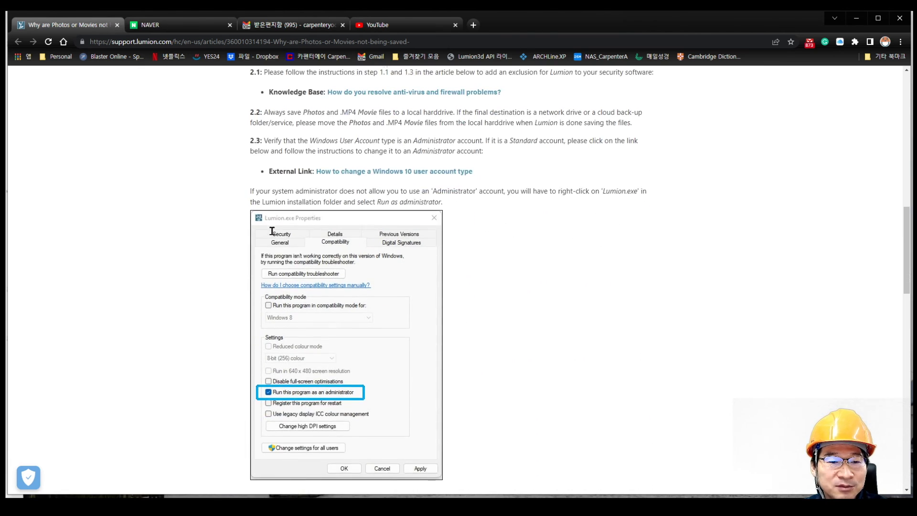
left_click_drag(270, 171, 328, 253)
left_click(344, 263)
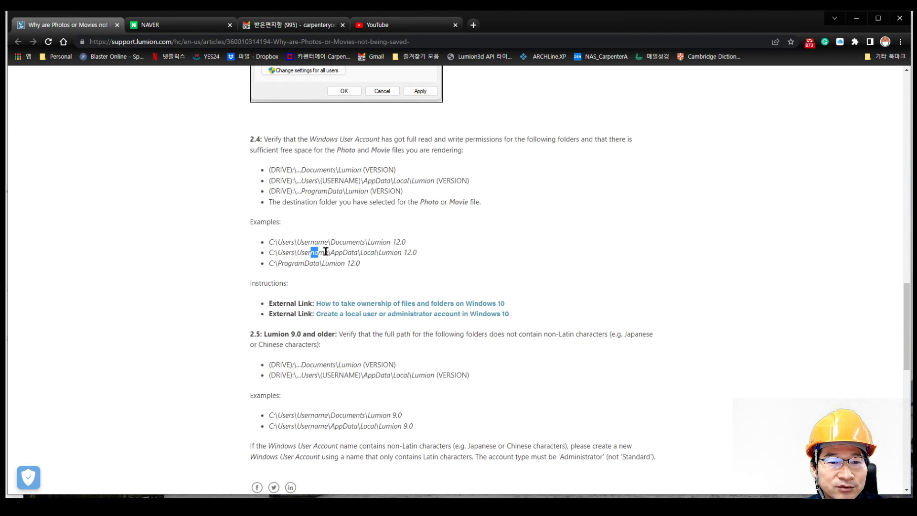
left_click(325, 253)
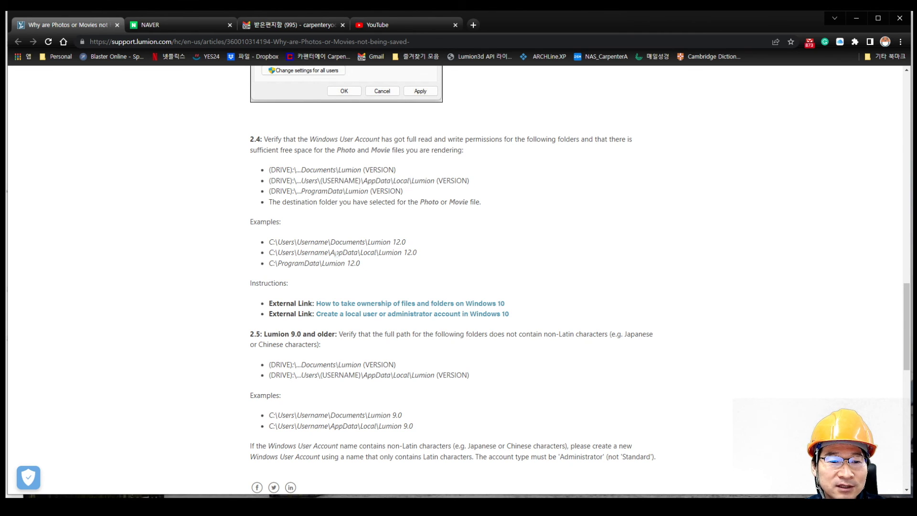
scroll(336, 254, "down", 3)
scroll(370, 233, "up", 11)
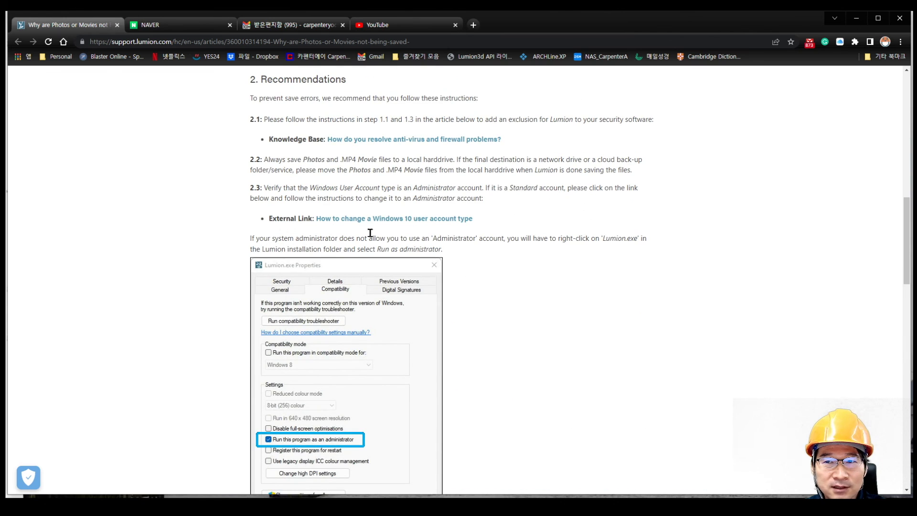
left_click(856, 18)
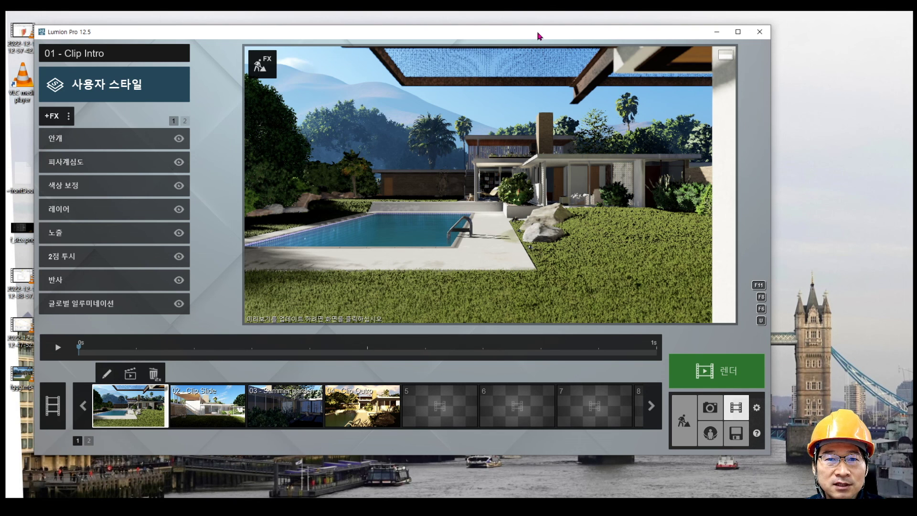
left_click_drag(539, 36, 541, 35)
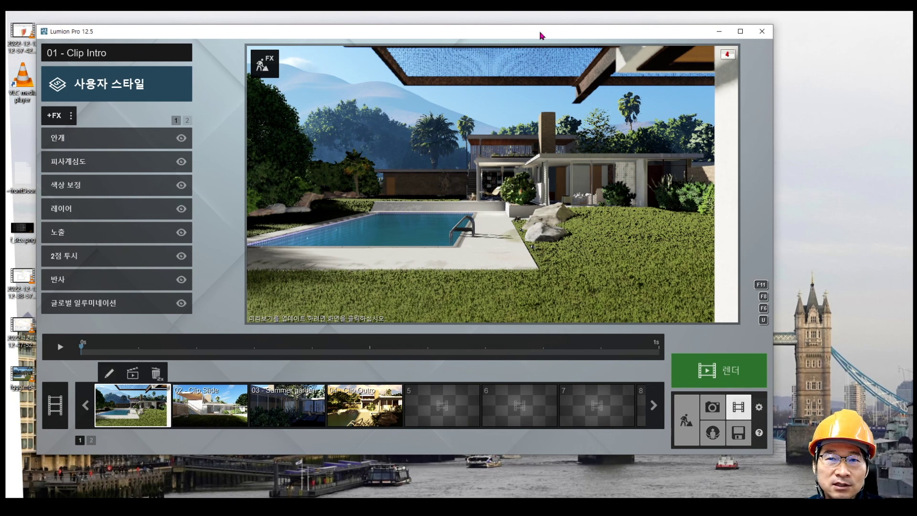